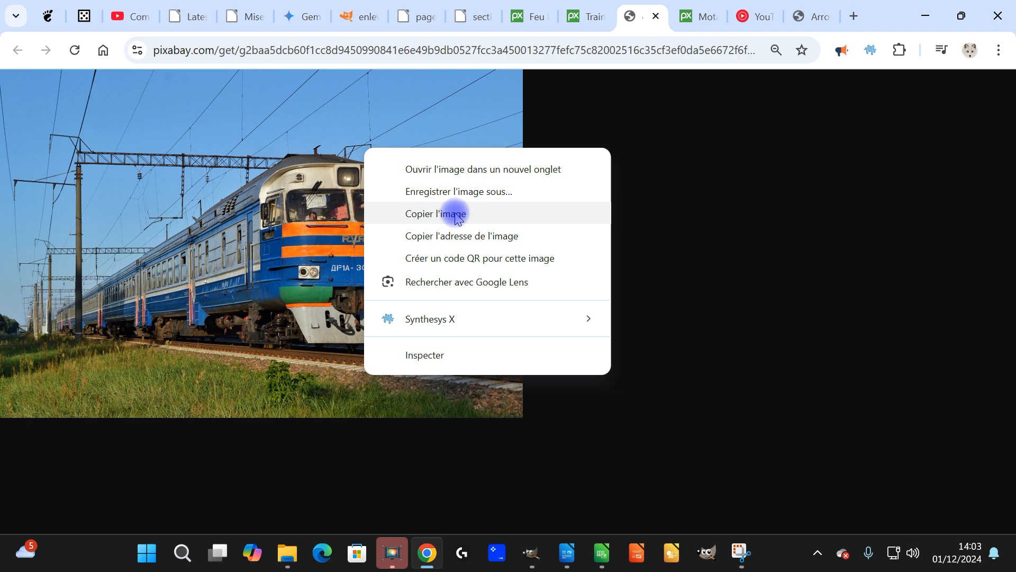
- Copy the train photo from the browser, switch to GIMP and paste it as a new image
{"action": "left_click", "coordinate": [456, 215]}
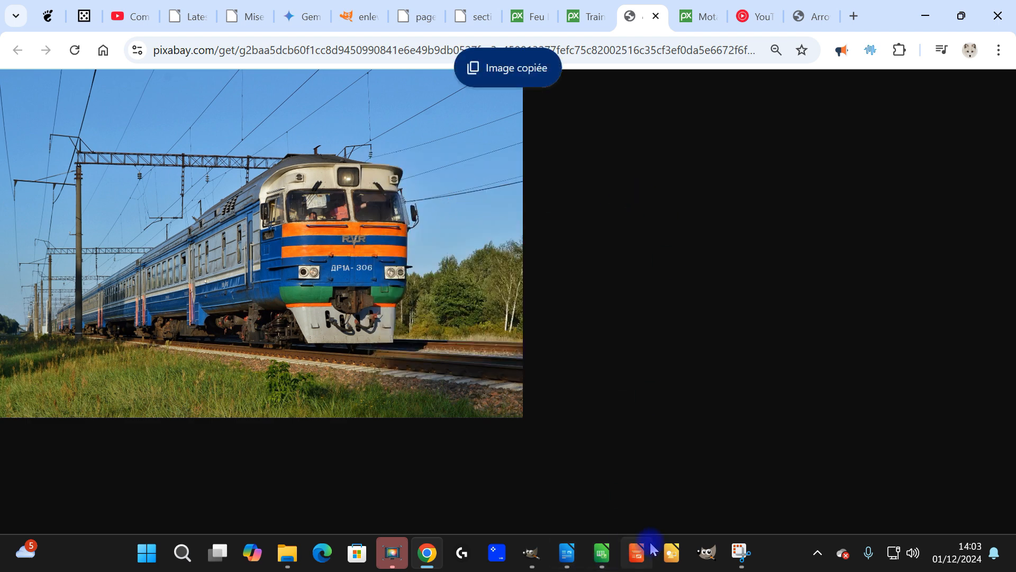
{"action": "left_click", "coordinate": [532, 554]}
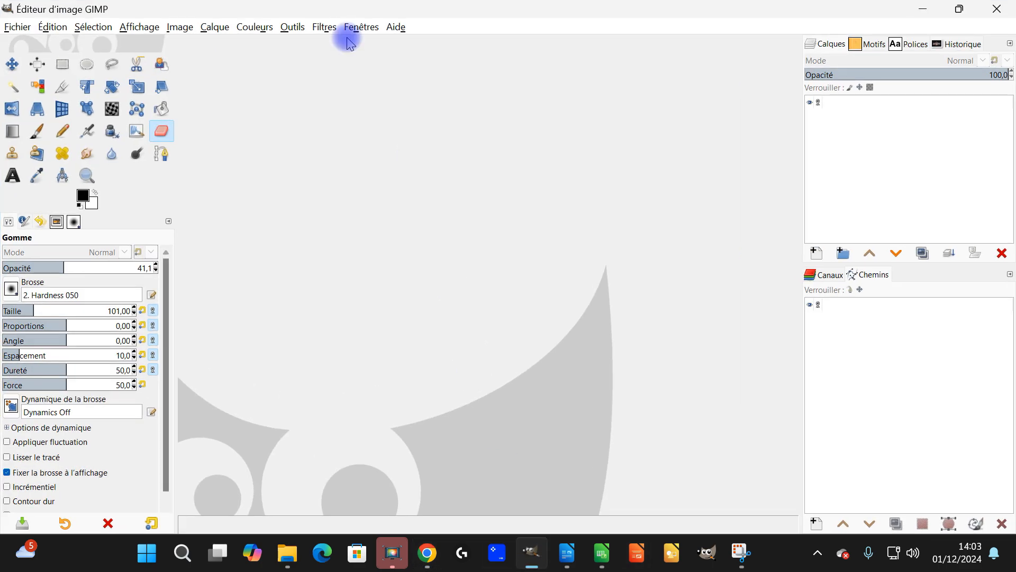
{"action": "left_click", "coordinate": [53, 26]}
{"action": "left_click", "coordinate": [90, 139]}
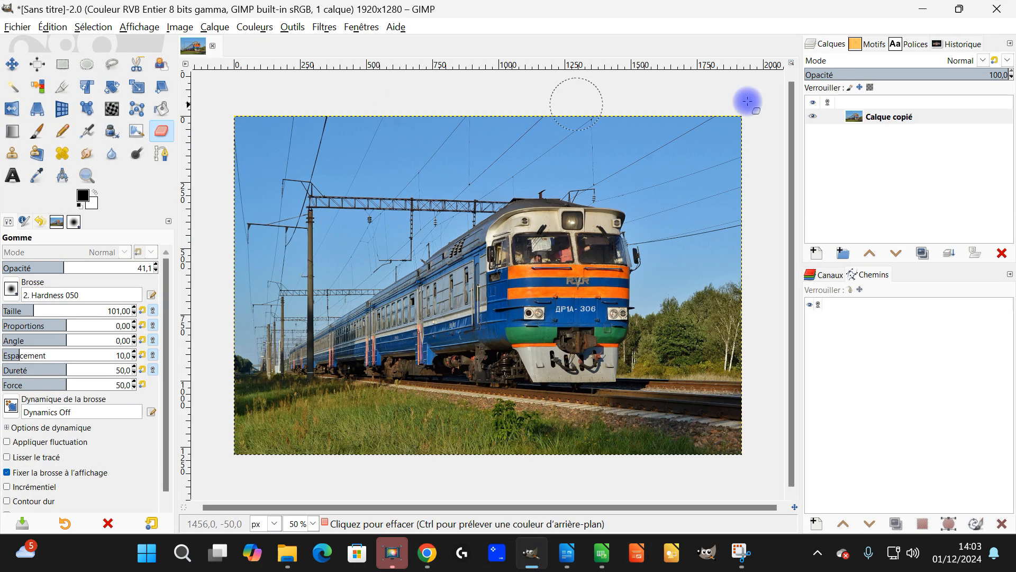
- Rename the pasted layer as "original"
{"action": "double_click", "coordinate": [873, 120]}
{"action": "type", "text": "o"}
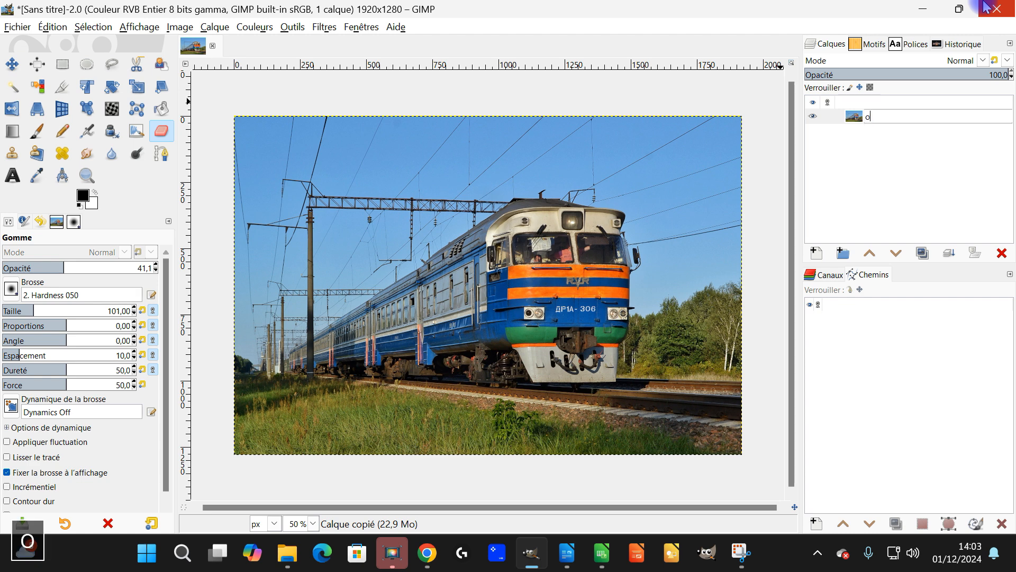
{"action": "type", "text": "riginal"}
{"action": "key", "text": "Return"}
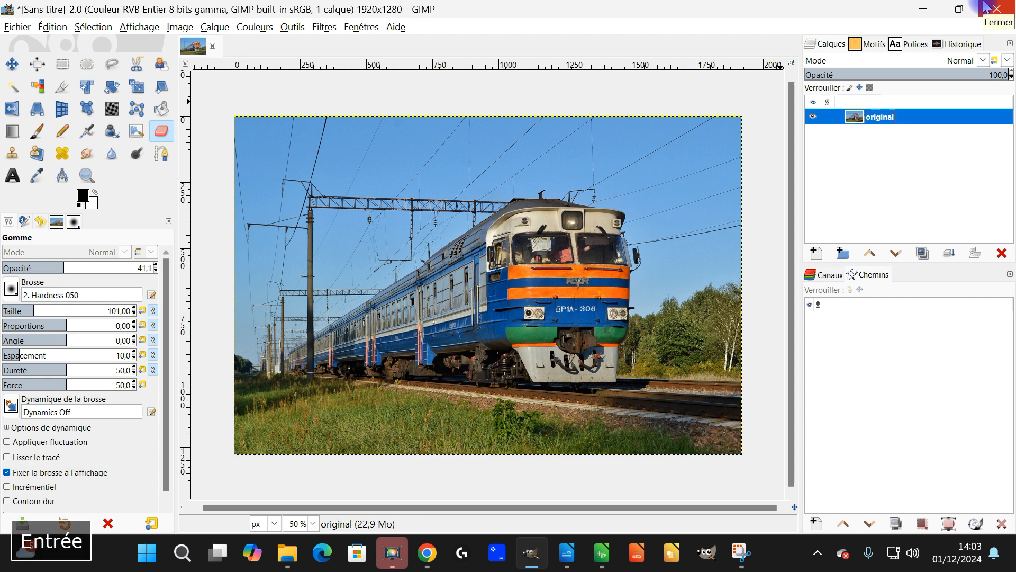
- Duplicate the original layer and name the copy "modifié le ciel"
{"action": "left_click", "coordinate": [924, 254]}
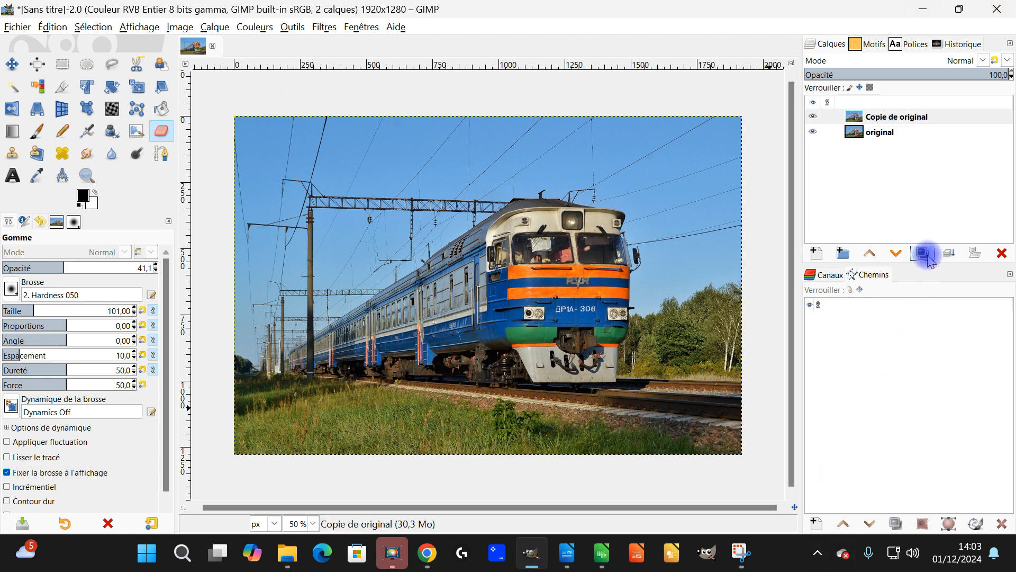
{"action": "double_click", "coordinate": [895, 117]}
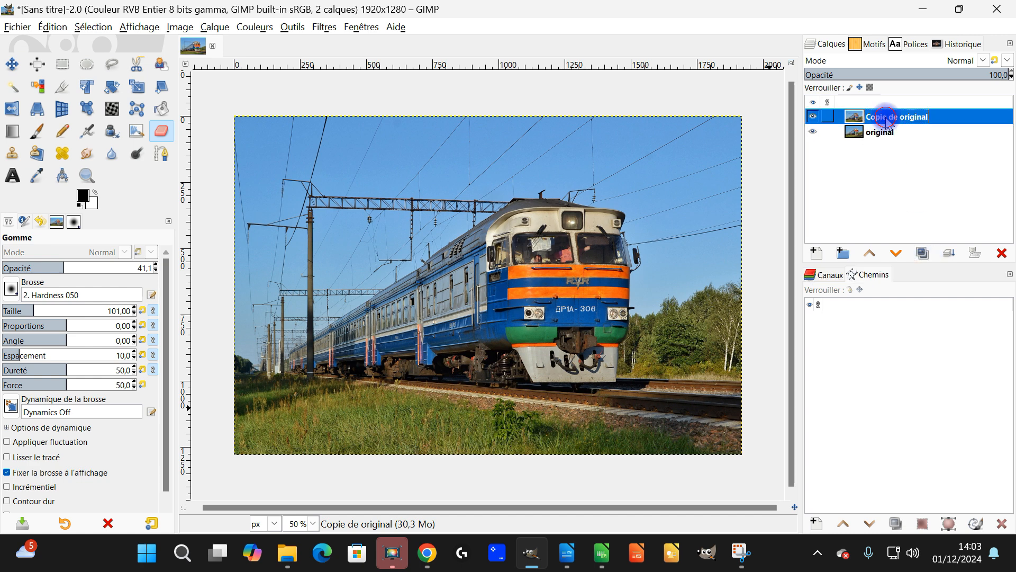
{"action": "type", "text": "modifi"}
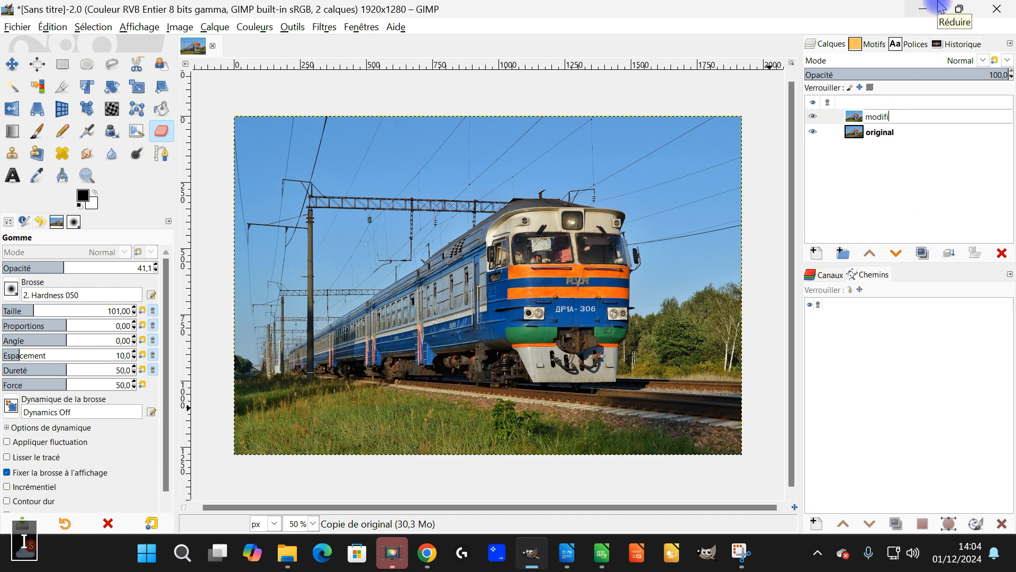
{"action": "type", "text": "é le ciel"}
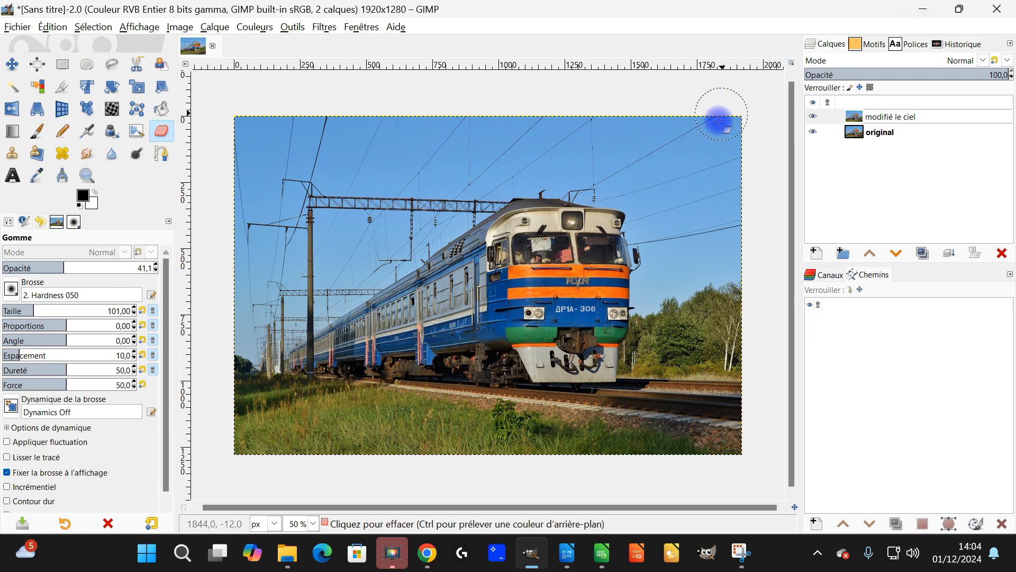
- Heal away the upper part of the thin wire in the upper-left sky, using clear sky beside it as the source
{"action": "scroll", "coordinate": [256, 136], "scroll_direction": "up", "scroll_amount": 3}
{"action": "left_click_drag", "start_coordinate": [412, 164], "coordinate": [446, 241]}
{"action": "left_click", "coordinate": [62, 155]}
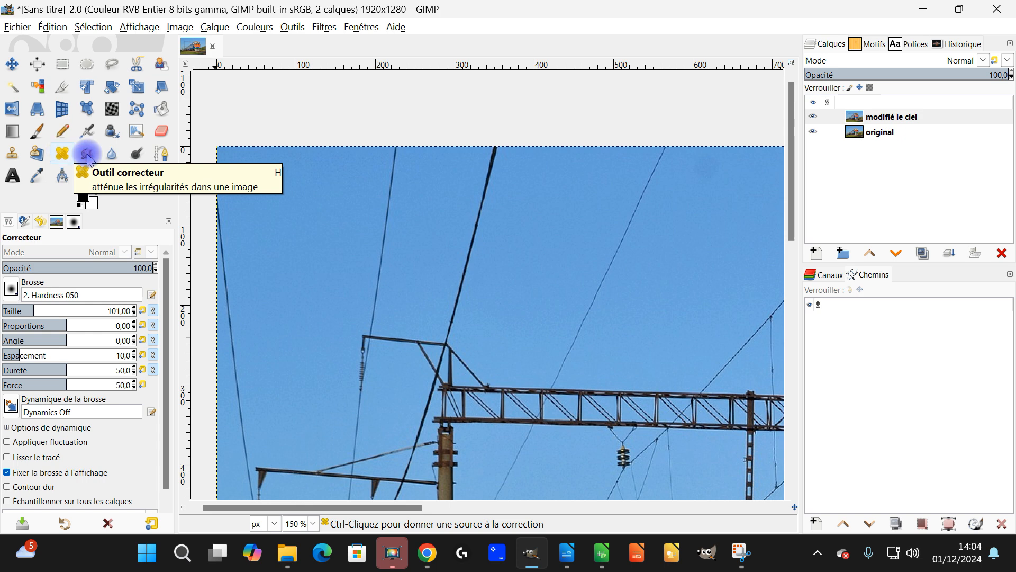
{"action": "left_click", "coordinate": [311, 181], "text": "ctrl"}
{"action": "mouse_move", "coordinate": [395, 169]}
{"action": "left_mouse_down"}
{"action": "mouse_move", "coordinate": [396, 215]}
{"action": "mouse_move", "coordinate": [405, 153]}
{"action": "mouse_move", "coordinate": [376, 268]}
{"action": "left_mouse_up"}
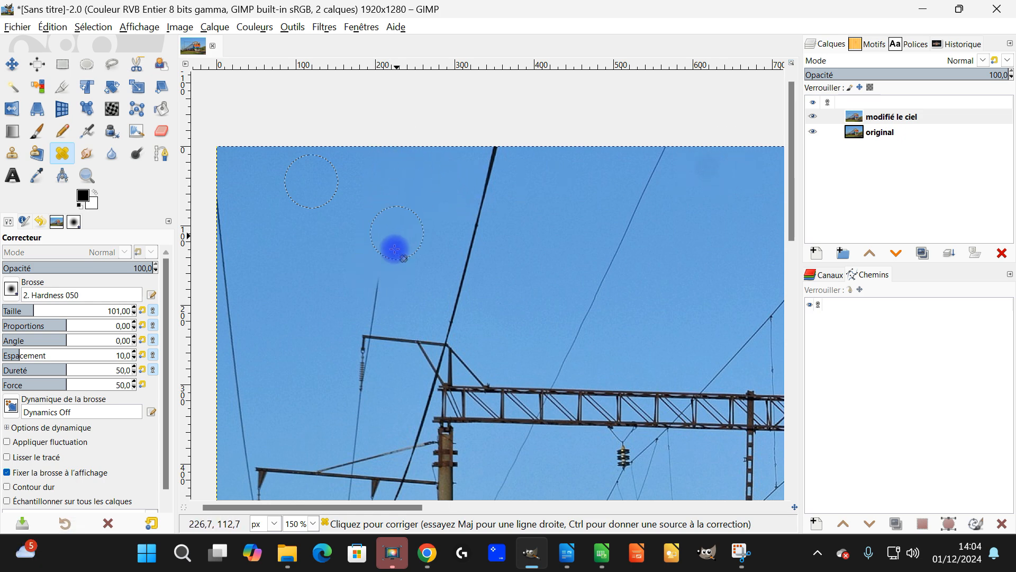
- Clone clean sky over the thick black wire above the first pylon, and sample a new sky source near the next wires
{"action": "left_click", "coordinate": [12, 154]}
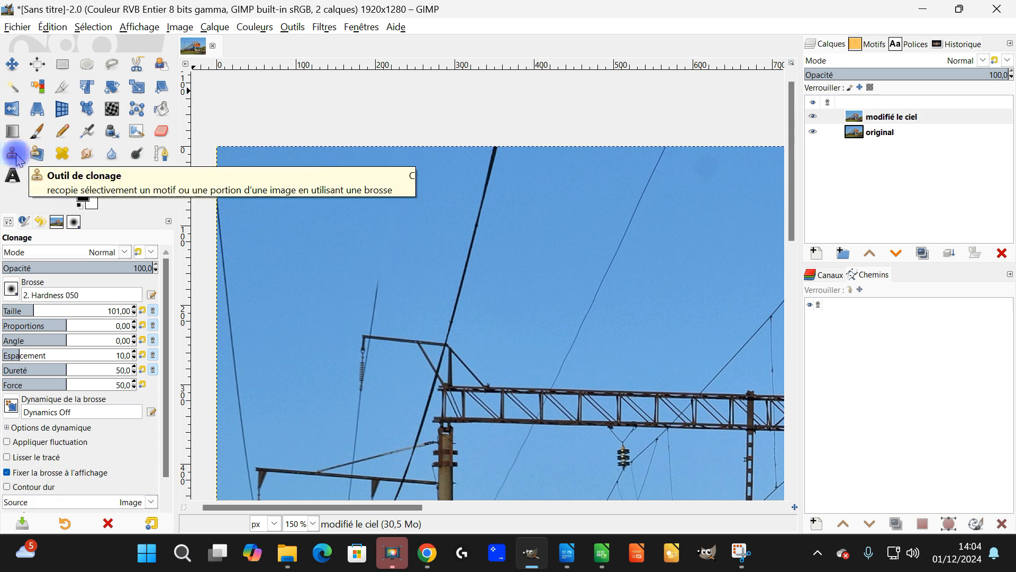
{"action": "left_click", "coordinate": [561, 182], "text": "ctrl"}
{"action": "left_click_drag", "start_coordinate": [494, 155], "coordinate": [459, 312]}
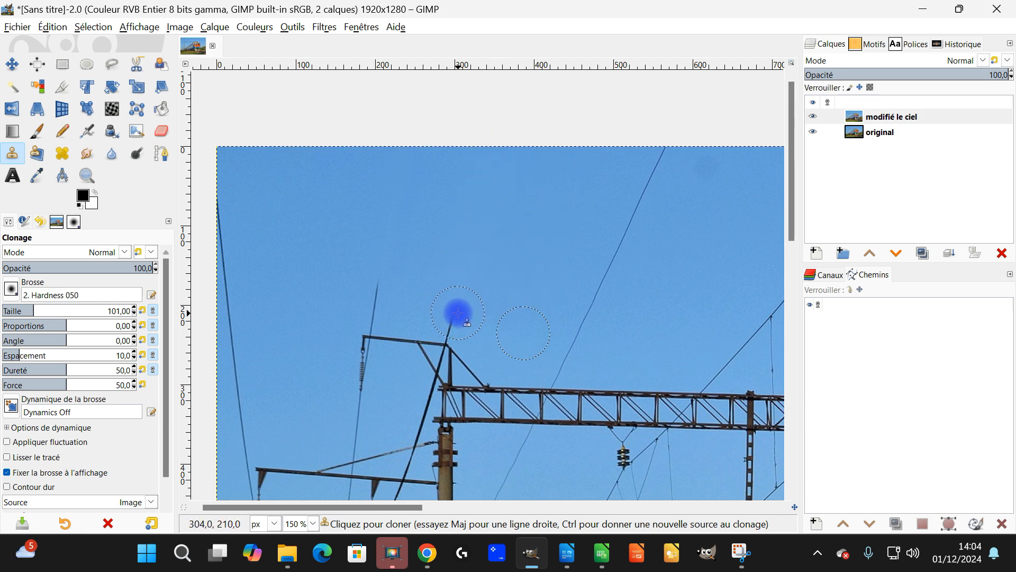
{"action": "left_click_drag", "start_coordinate": [664, 207], "coordinate": [533, 248]}
{"action": "left_click", "coordinate": [595, 245], "text": "ctrl"}
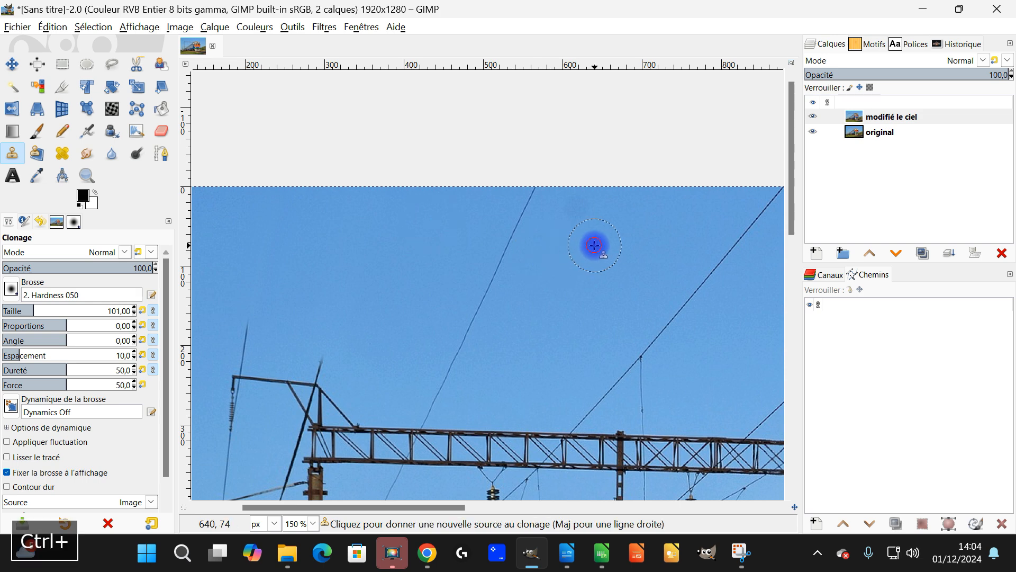
{"action": "scroll", "coordinate": [611, 199], "scroll_direction": "down", "scroll_amount": 2}
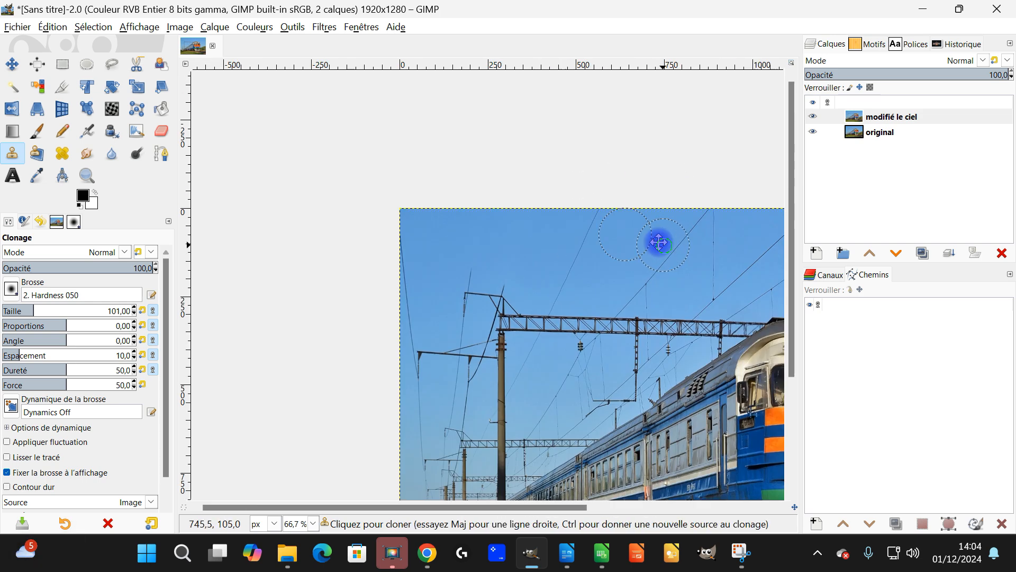
{"action": "left_click_drag", "start_coordinate": [659, 242], "coordinate": [613, 216]}
{"action": "left_click_drag", "start_coordinate": [624, 281], "coordinate": [556, 245]}
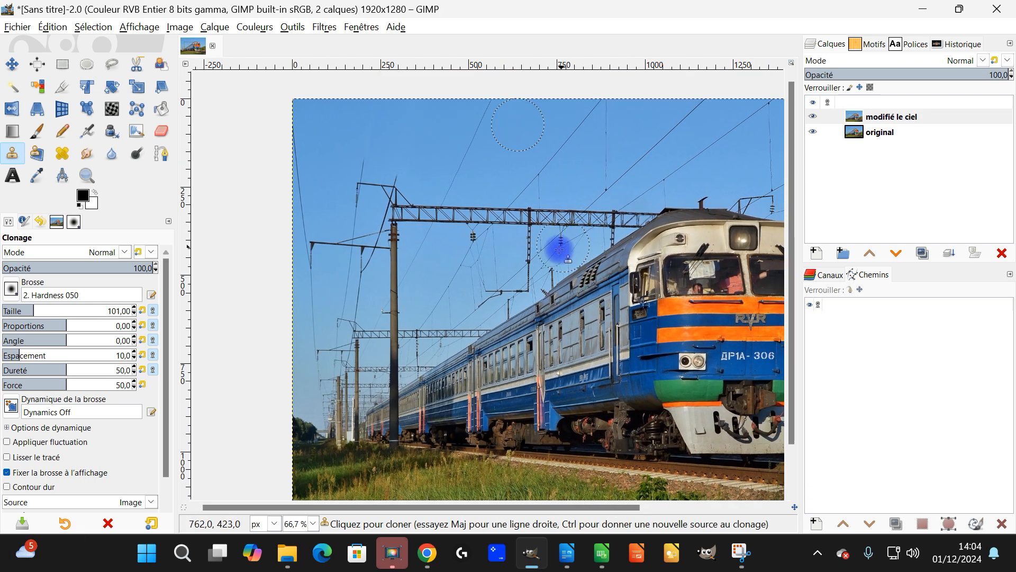
- Set up the Free Select tool to replace the current selection, with feathered edges at a radius of 0.7
{"action": "left_click", "coordinate": [110, 67]}
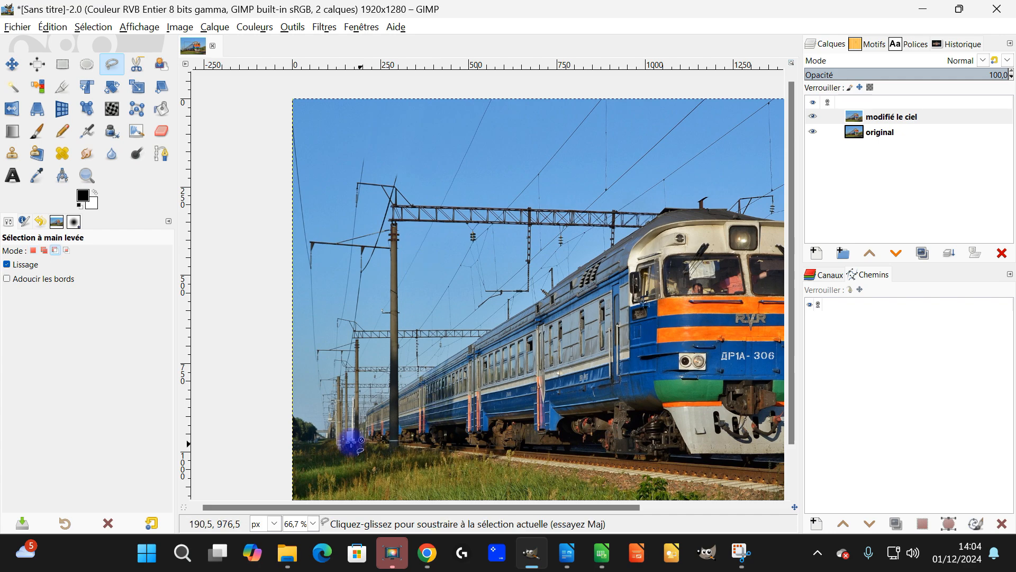
{"action": "scroll", "coordinate": [381, 419], "scroll_direction": "up", "scroll_amount": 3}
{"action": "scroll", "coordinate": [279, 417], "scroll_direction": "up", "scroll_amount": 1}
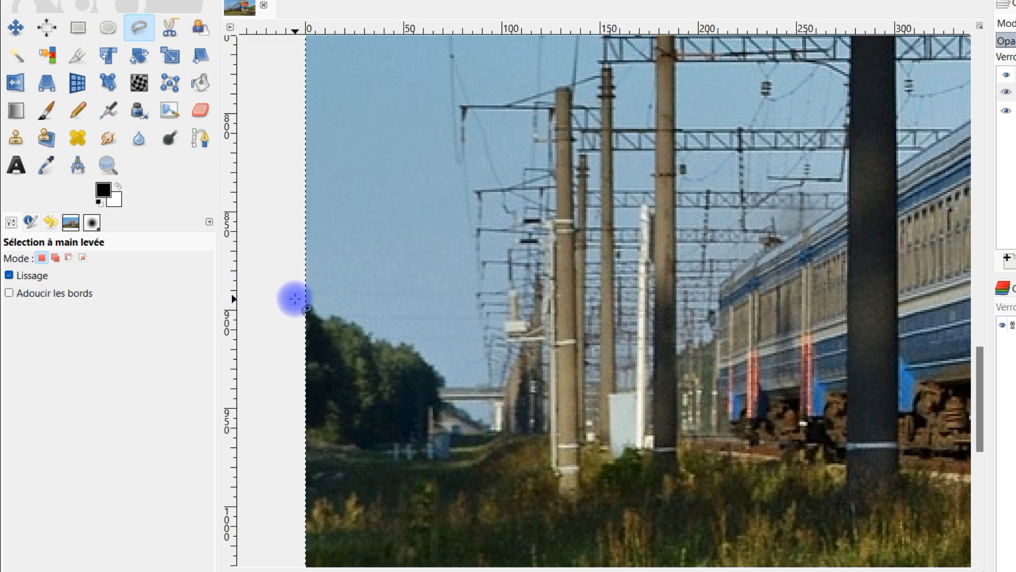
{"action": "left_click", "coordinate": [34, 294]}
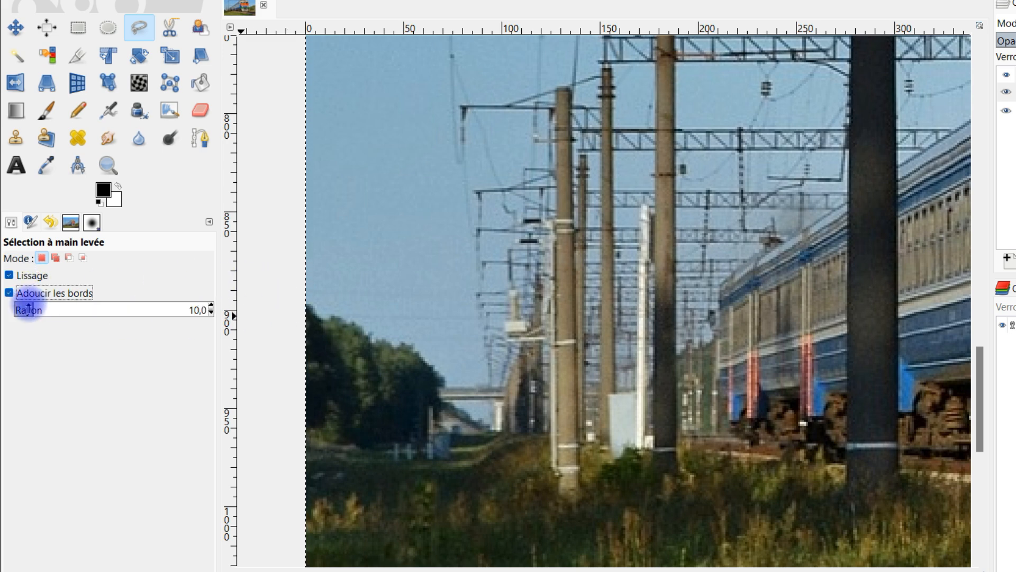
{"action": "left_click_drag", "start_coordinate": [25, 306], "coordinate": [18, 307]}
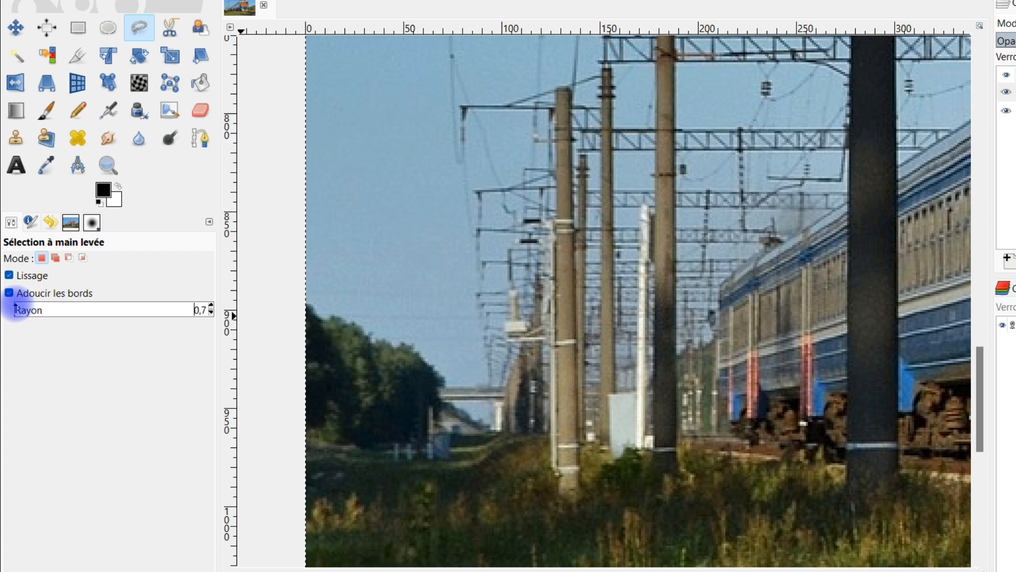
- Start the freehand selection outline at the photo's left edge and trace the distant treetops down to the bridge
{"action": "scroll", "coordinate": [367, 322], "scroll_direction": "up", "scroll_amount": 2, "text": "ctrl"}
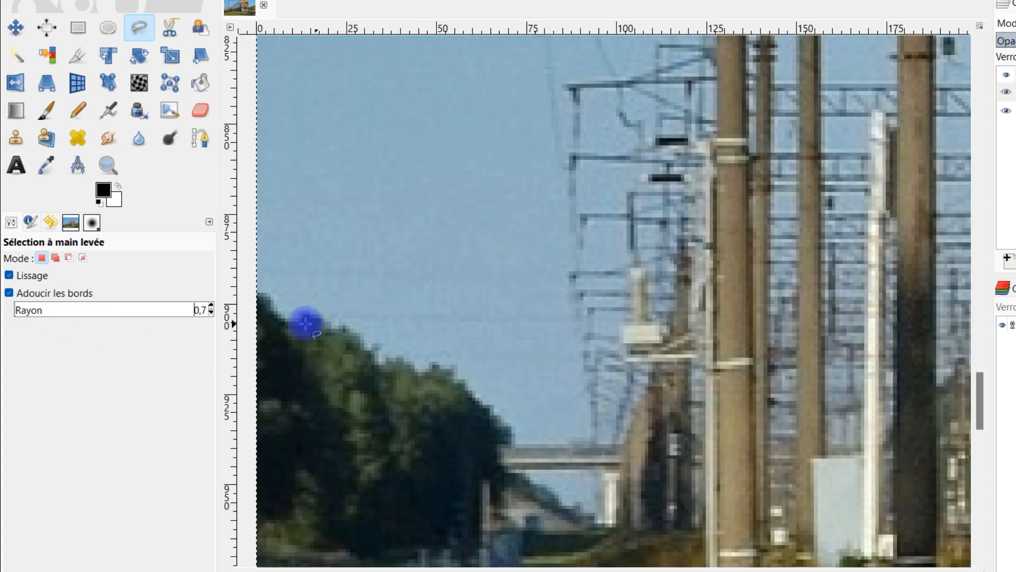
{"action": "scroll", "coordinate": [339, 325], "scroll_direction": "left", "scroll_amount": 2}
{"action": "scroll", "coordinate": [339, 326], "scroll_direction": "up", "scroll_amount": 1}
{"action": "left_click", "coordinate": [293, 301]}
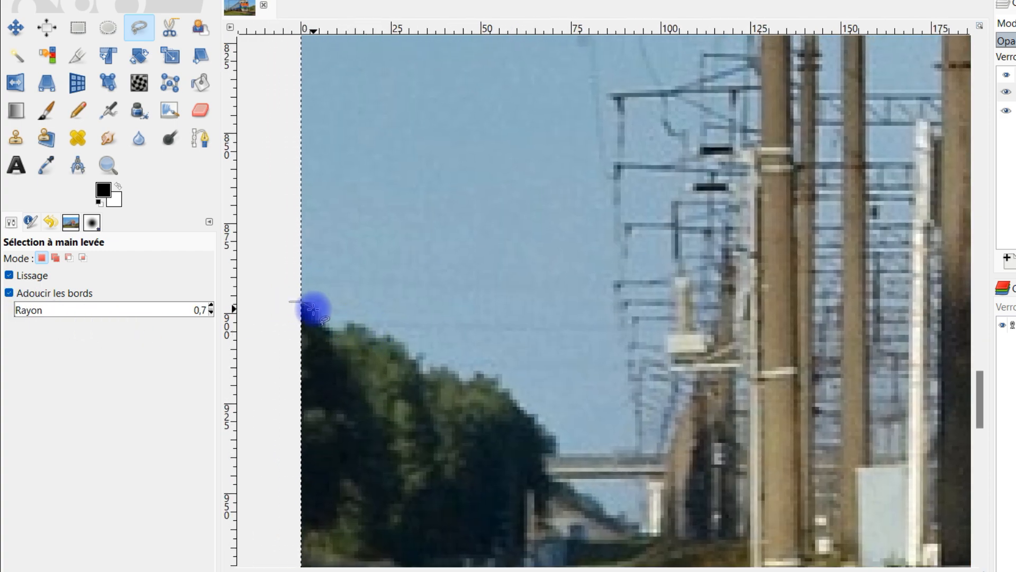
{"action": "mouse_move", "coordinate": [328, 325]}
{"action": "left_mouse_down"}
{"action": "mouse_move", "coordinate": [409, 339]}
{"action": "mouse_move", "coordinate": [424, 371]}
{"action": "mouse_move", "coordinate": [457, 371]}
{"action": "mouse_move", "coordinate": [386, 345]}
{"action": "mouse_move", "coordinate": [441, 389]}
{"action": "mouse_move", "coordinate": [445, 428]}
{"action": "mouse_move", "coordinate": [525, 466]}
{"action": "mouse_move", "coordinate": [678, 429]}
{"action": "mouse_move", "coordinate": [428, 259]}
{"action": "mouse_move", "coordinate": [331, 303]}
{"action": "mouse_move", "coordinate": [271, 298]}
{"action": "mouse_move", "coordinate": [279, 304]}
{"action": "mouse_move", "coordinate": [270, 311]}
{"action": "mouse_move", "coordinate": [381, 304]}
{"action": "mouse_move", "coordinate": [380, 316]}
{"action": "mouse_move", "coordinate": [435, 323]}
{"action": "left_mouse_up"}
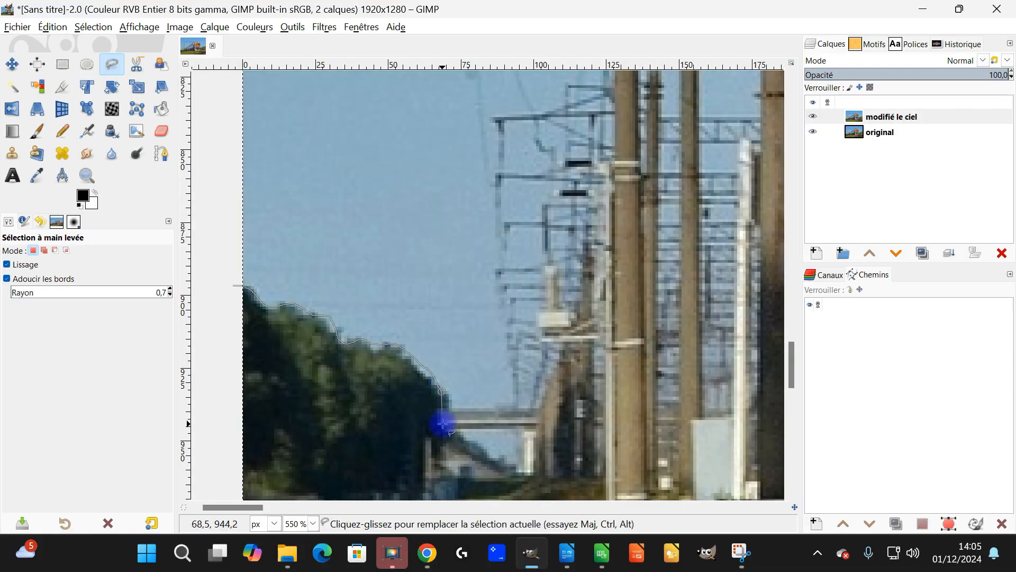
{"action": "left_click", "coordinate": [443, 425]}
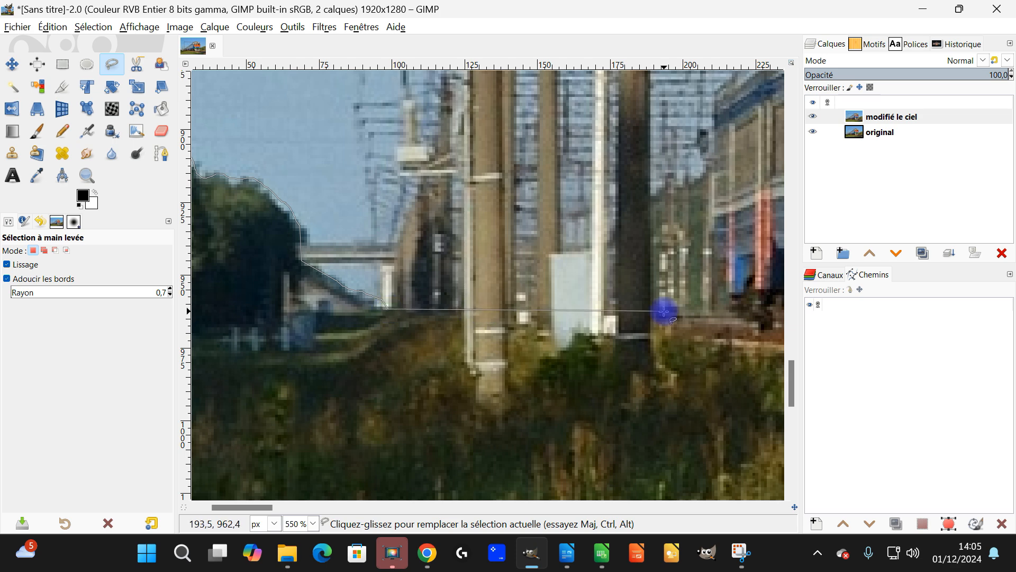
- Extend the selection outline along the ground behind the poles and up the rear of the train onto its roof
{"action": "scroll", "coordinate": [688, 313], "scroll_direction": "right", "scroll_amount": 1}
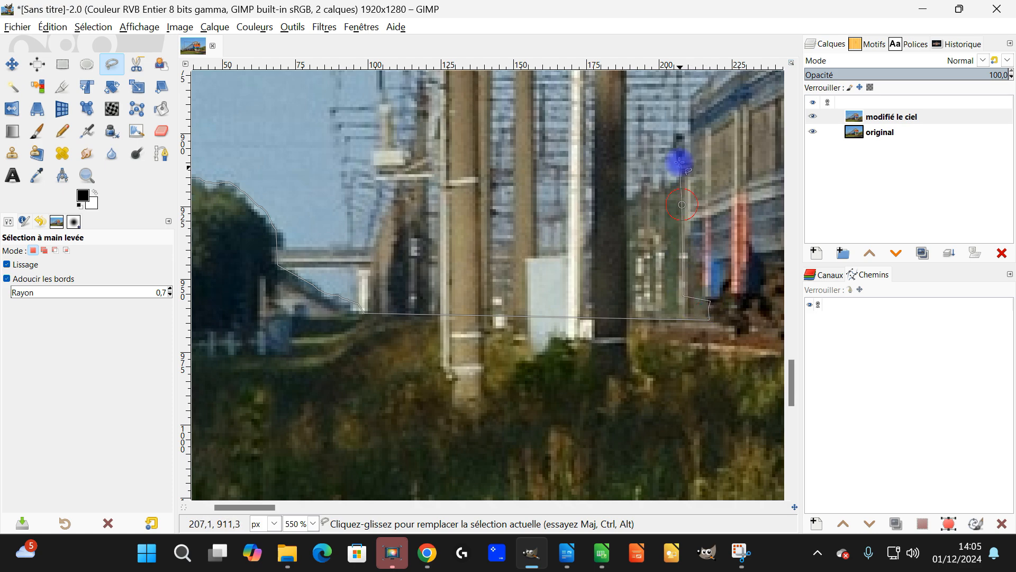
{"action": "left_click", "coordinate": [692, 126]}
{"action": "key", "text": "space"}
{"action": "left_click", "coordinate": [517, 346]}
{"action": "key", "text": "space"}
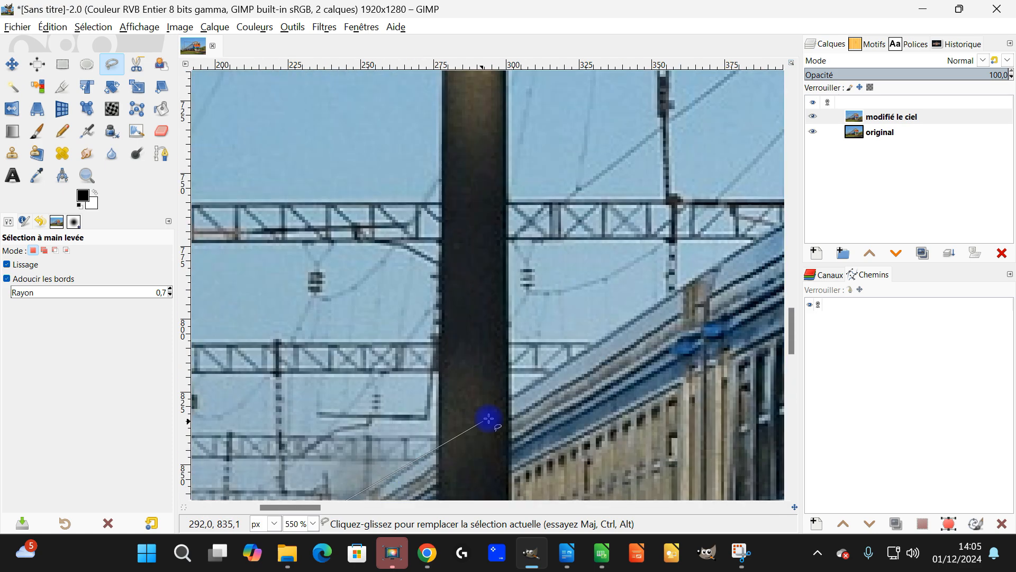
- Trace the selection outline along the rear carriages' roof edge up to the roof vents
{"action": "key", "text": "space"}
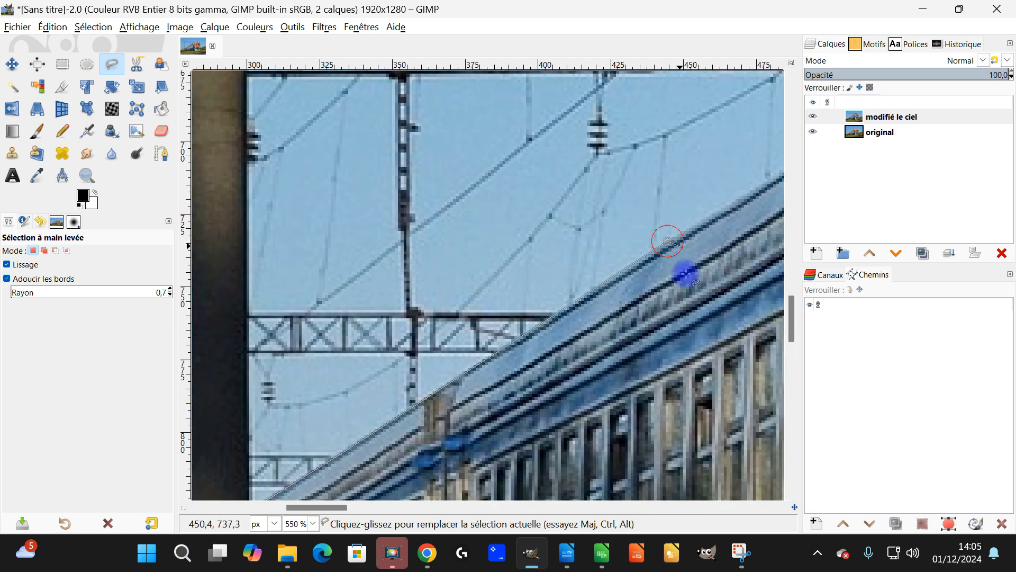
{"action": "key", "text": "space"}
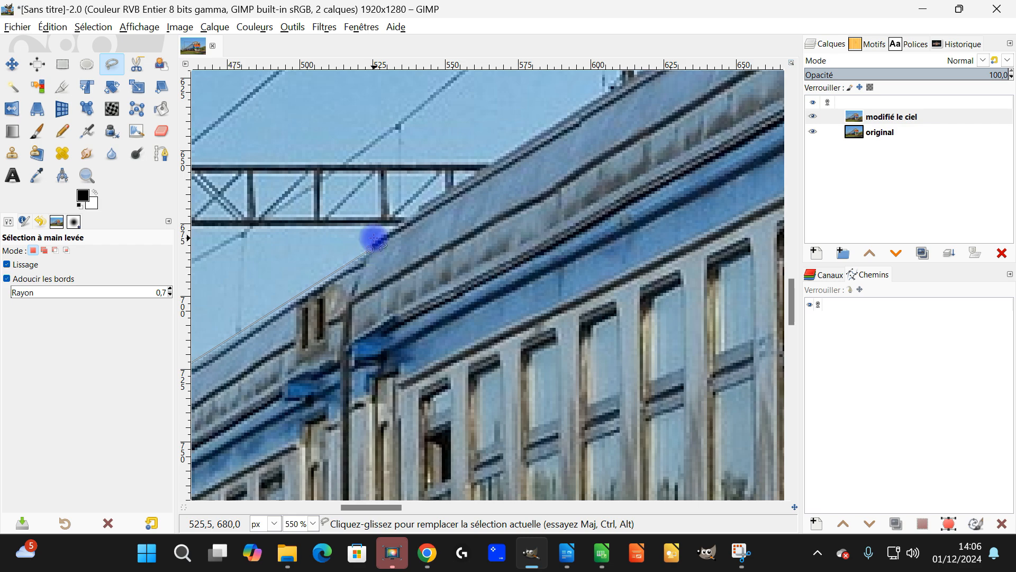
{"action": "key", "text": "space"}
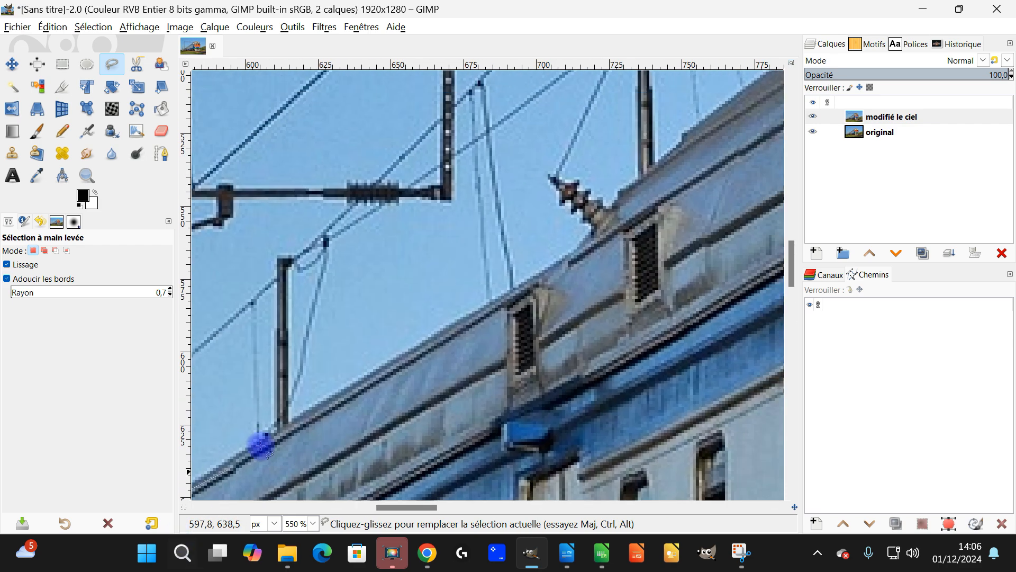
{"action": "left_click", "coordinate": [563, 255]}
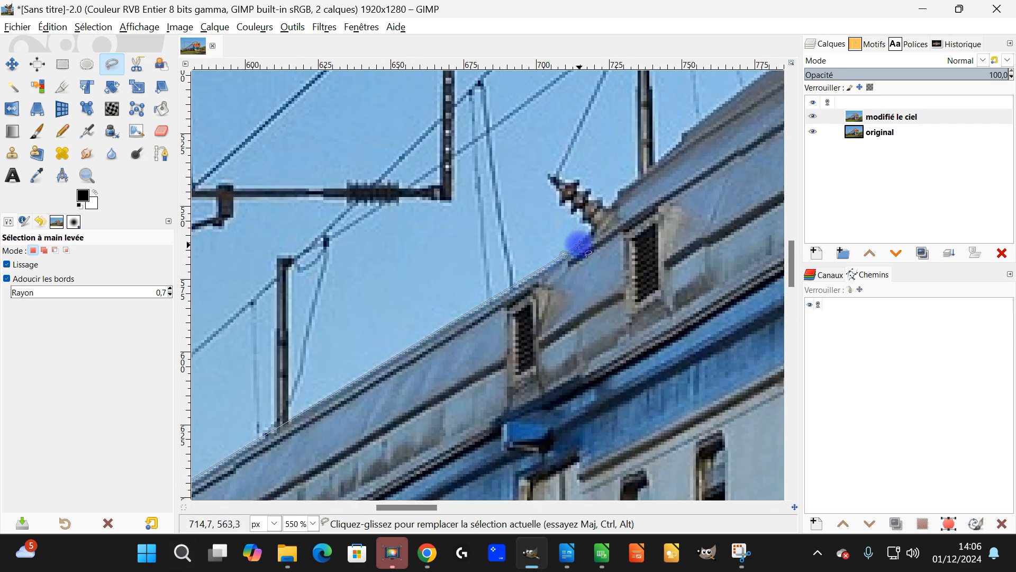
{"action": "key", "text": "space"}
{"action": "left_click", "coordinate": [585, 255]}
{"action": "left_click", "coordinate": [679, 205]}
- Continue the selection outline along the front carriage's roof edge to the start of the cab roof
{"action": "key", "text": "space"}
{"action": "key", "text": "space"}
{"action": "left_click", "coordinate": [621, 227]}
{"action": "left_click", "coordinate": [642, 210]}
{"action": "key", "text": "space"}
{"action": "left_click", "coordinate": [546, 324]}
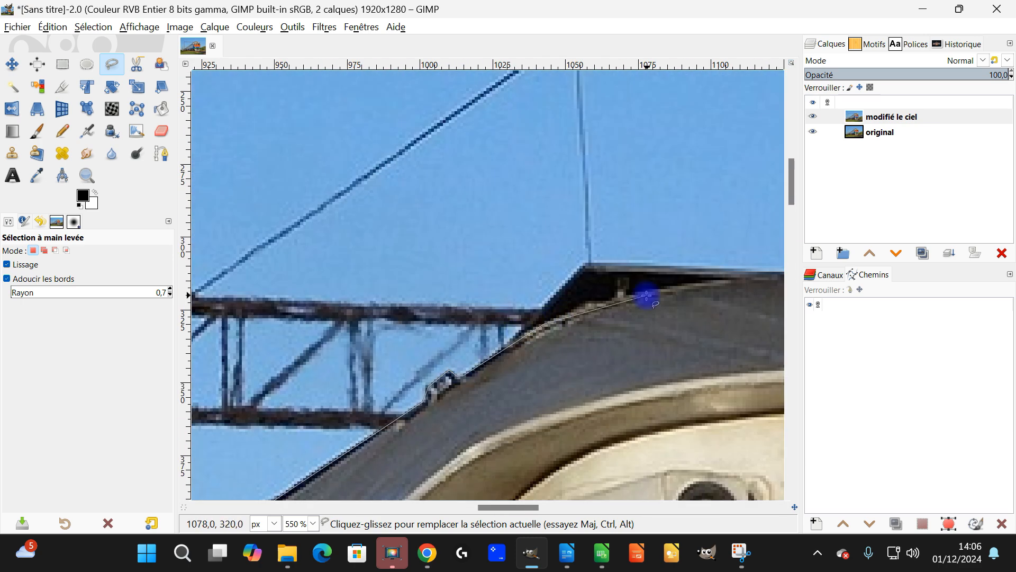
- Carry the selection outline over the cab roof to its far corner
{"action": "left_click", "coordinate": [654, 281]}
{"action": "key", "text": "space"}
{"action": "key", "text": "space"}
{"action": "key", "text": "space"}
{"action": "left_click", "coordinate": [443, 343]}
{"action": "left_click", "coordinate": [479, 390]}
{"action": "key", "text": "space"}
- Trace the selection outline down the right edge of the cab front, past the windshield and mirror, to the headlights
{"action": "left_click", "coordinate": [429, 96]}
{"action": "left_click", "coordinate": [439, 133]}
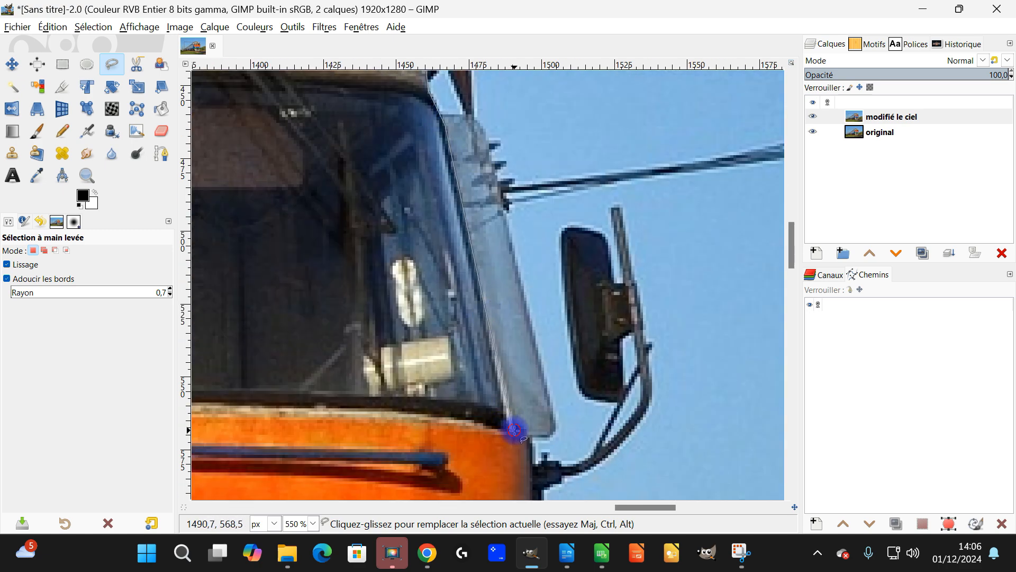
{"action": "key", "text": "space"}
{"action": "key", "text": "space"}
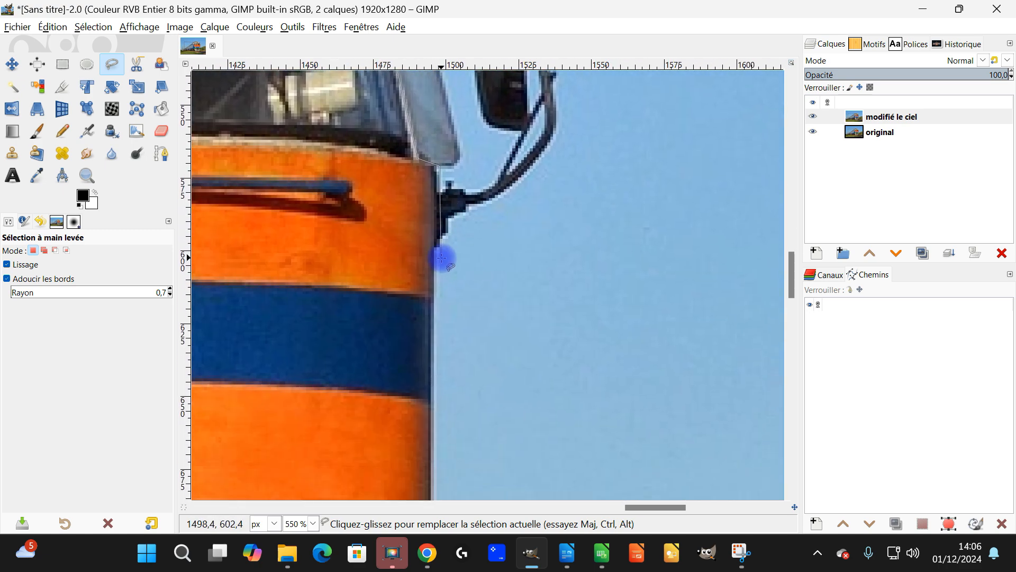
{"action": "key", "text": "space"}
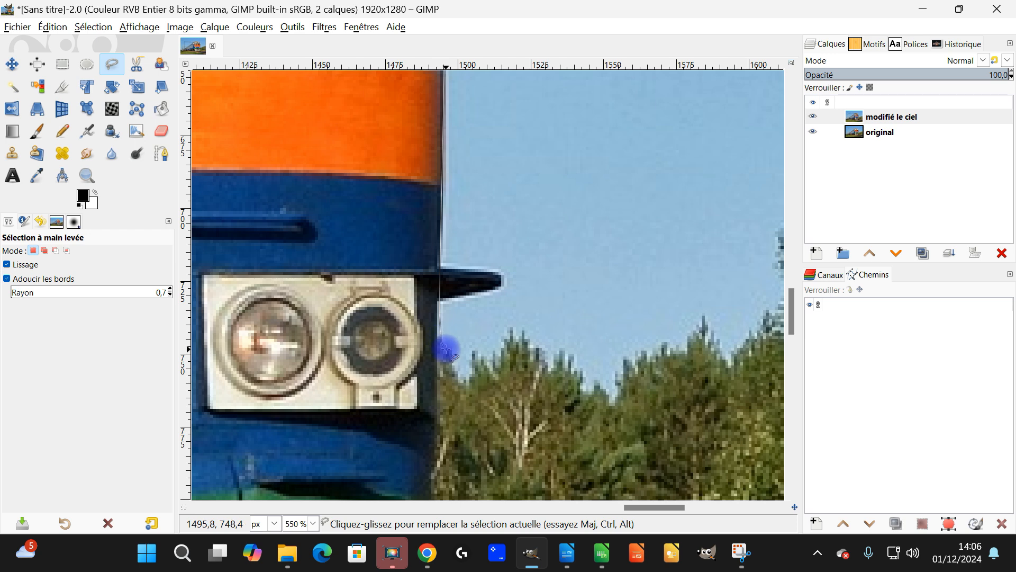
- Continue the freehand selection outline from the cab front along the low treetops to its right
{"action": "left_click", "coordinate": [461, 382]}
{"action": "left_click", "coordinate": [472, 339]}
{"action": "left_click", "coordinate": [492, 351]}
{"action": "left_click", "coordinate": [518, 316]}
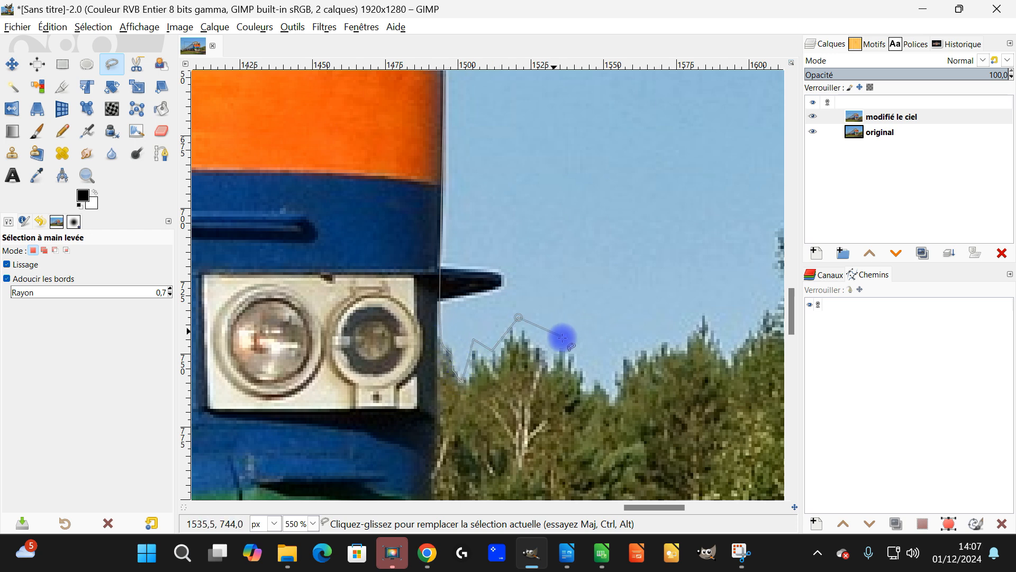
{"action": "left_click", "coordinate": [575, 348]}
{"action": "left_click", "coordinate": [625, 342]}
{"action": "left_click", "coordinate": [714, 303]}
{"action": "left_click", "coordinate": [784, 285]}
- Carry the selection outline around the tall tree crowns and up along the treetops to the photo's right edge
{"action": "key", "text": "space"}
{"action": "left_click", "coordinate": [496, 227]}
{"action": "mouse_move", "coordinate": [503, 210]}
{"action": "left_mouse_down"}
{"action": "mouse_move", "coordinate": [529, 152]}
{"action": "mouse_move", "coordinate": [554, 120]}
{"action": "mouse_move", "coordinate": [584, 108]}
{"action": "mouse_move", "coordinate": [656, 118]}
{"action": "mouse_move", "coordinate": [693, 150]}
{"action": "mouse_move", "coordinate": [460, 418]}
{"action": "left_mouse_up"}
{"action": "key", "text": "space"}
{"action": "left_click_drag", "start_coordinate": [539, 338], "coordinate": [611, 268]}
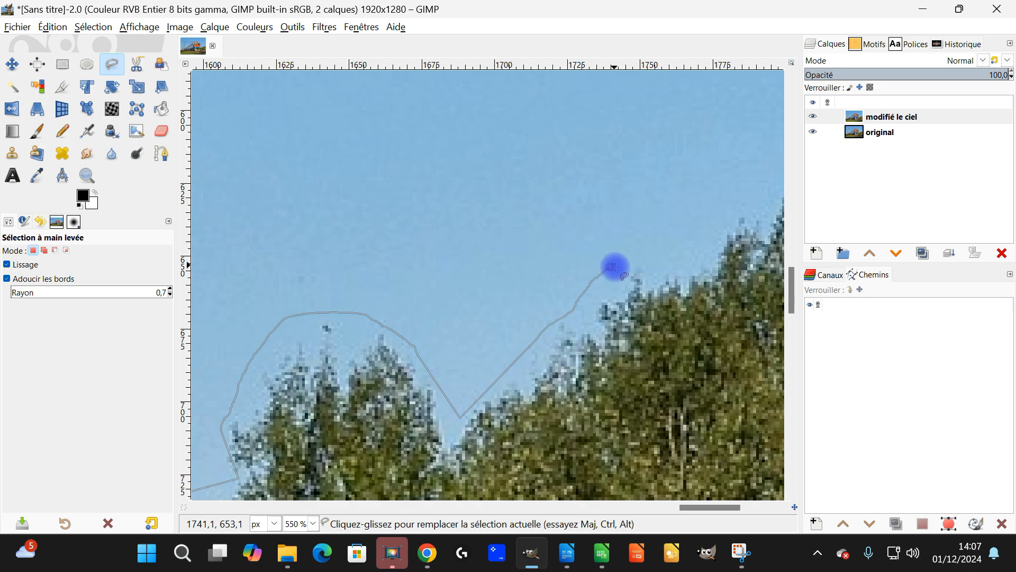
{"action": "key", "text": "space"}
{"action": "mouse_move", "coordinate": [349, 307]}
{"action": "left_mouse_down"}
{"action": "mouse_move", "coordinate": [618, 217]}
{"action": "mouse_move", "coordinate": [652, 240]}
{"action": "mouse_move", "coordinate": [375, 311]}
{"action": "mouse_move", "coordinate": [542, 245]}
{"action": "mouse_move", "coordinate": [609, 200]}
{"action": "left_mouse_up"}
{"action": "key", "text": "space"}
- Extend the selection outline around the outside of the photo's top and left edges, close it at the starting point and apply it
{"action": "scroll", "coordinate": [605, 237], "scroll_direction": "down", "scroll_amount": 8}
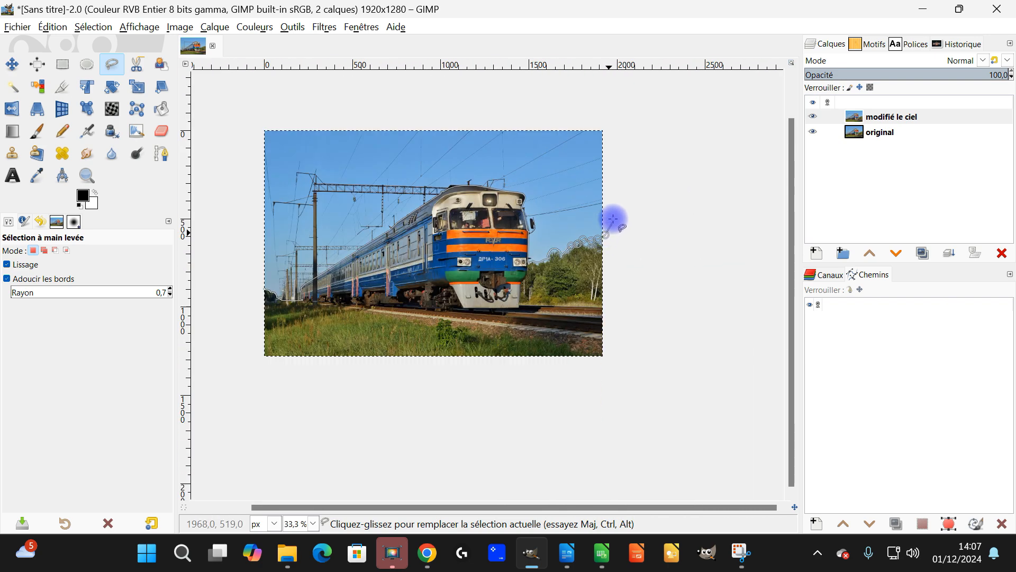
{"action": "left_click", "coordinate": [626, 114]}
{"action": "left_click", "coordinate": [231, 113]}
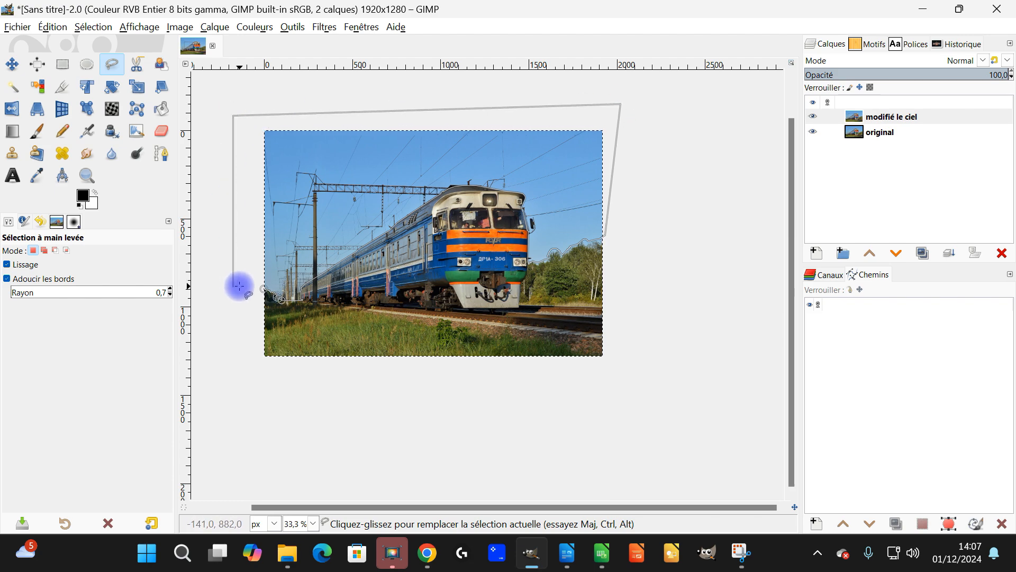
{"action": "scroll", "coordinate": [239, 286], "scroll_direction": "up", "scroll_amount": 3}
{"action": "scroll", "coordinate": [309, 286], "scroll_direction": "up", "scroll_amount": 3}
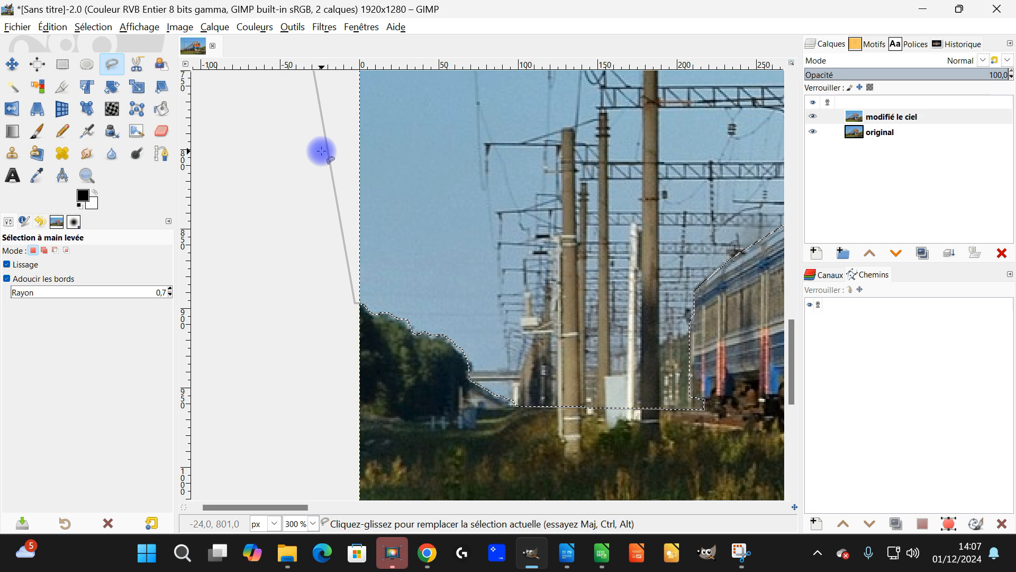
{"action": "key", "text": "Return"}
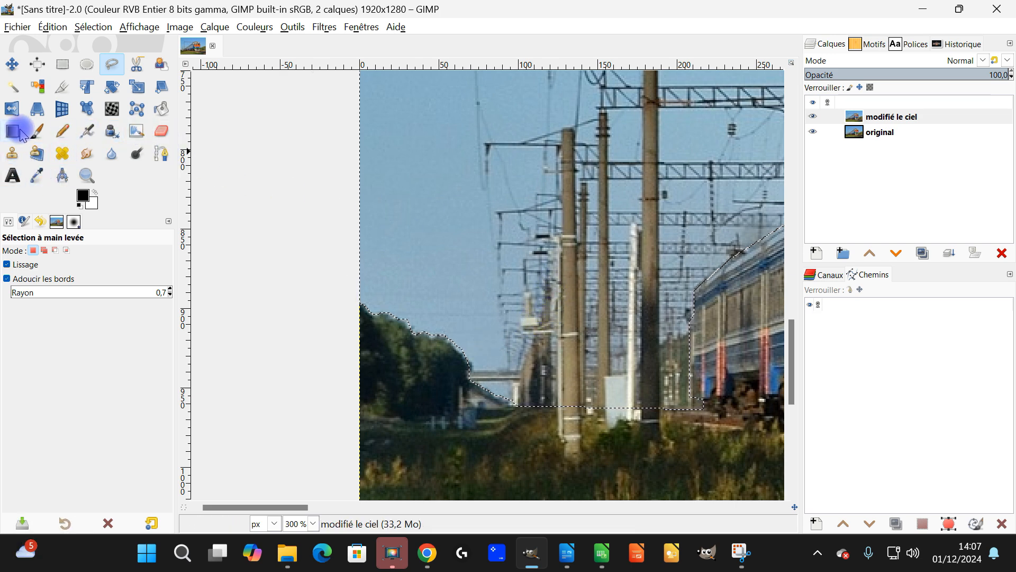
- Sample the deep blue at the top of the sky as the foreground colour with the Color Picker
{"action": "left_click", "coordinate": [37, 176]}
{"action": "left_click", "coordinate": [24, 305]}
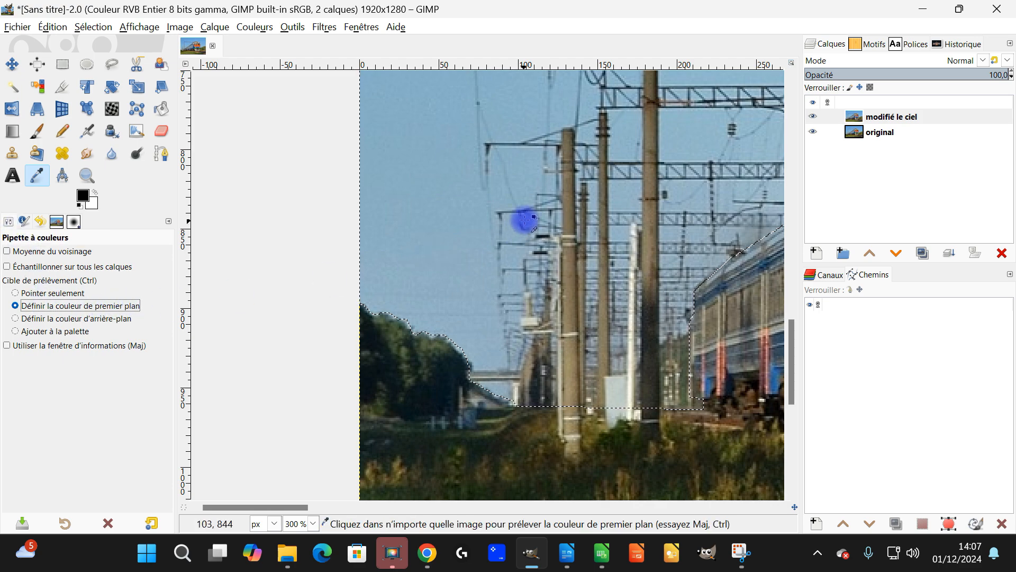
{"action": "scroll", "coordinate": [529, 233], "scroll_direction": "down", "scroll_amount": 3}
{"action": "scroll", "coordinate": [491, 346], "scroll_direction": "down", "scroll_amount": 2}
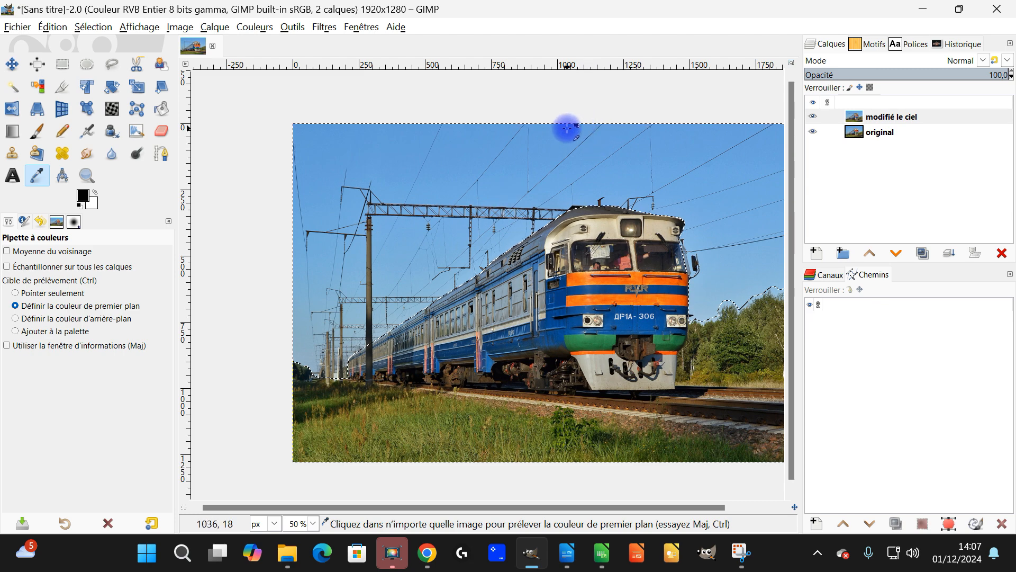
- Sample the pale blue of the sky just above the trees as the background colour
{"action": "left_click", "coordinate": [29, 318]}
{"action": "scroll", "coordinate": [326, 371], "scroll_direction": "up", "scroll_amount": 2}
{"action": "left_click_drag", "start_coordinate": [528, 325], "coordinate": [114, 324]}
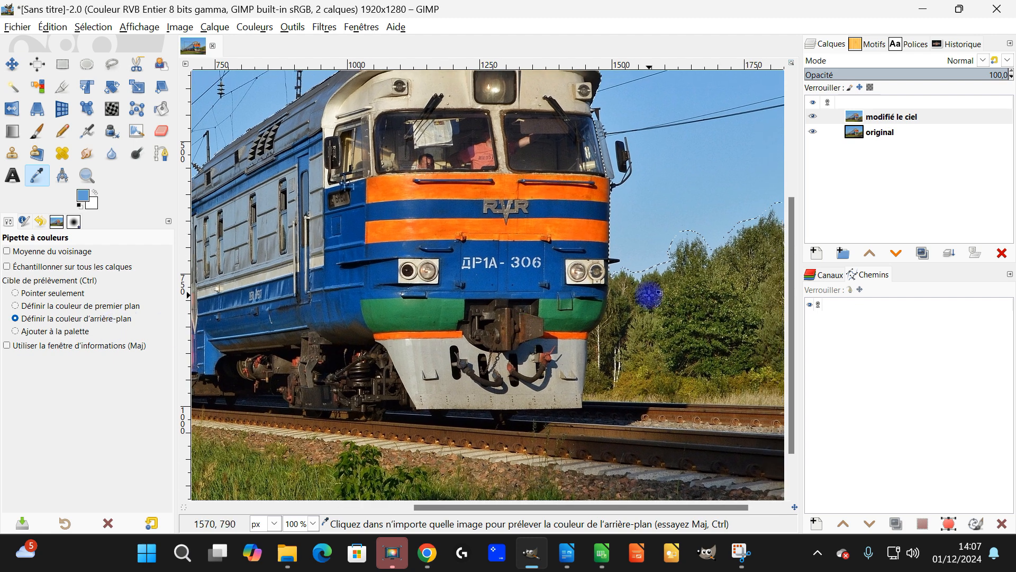
{"action": "left_click_drag", "start_coordinate": [649, 295], "coordinate": [372, 330]}
{"action": "scroll", "coordinate": [455, 282], "scroll_direction": "up", "scroll_amount": 5, "text": "ctrl"}
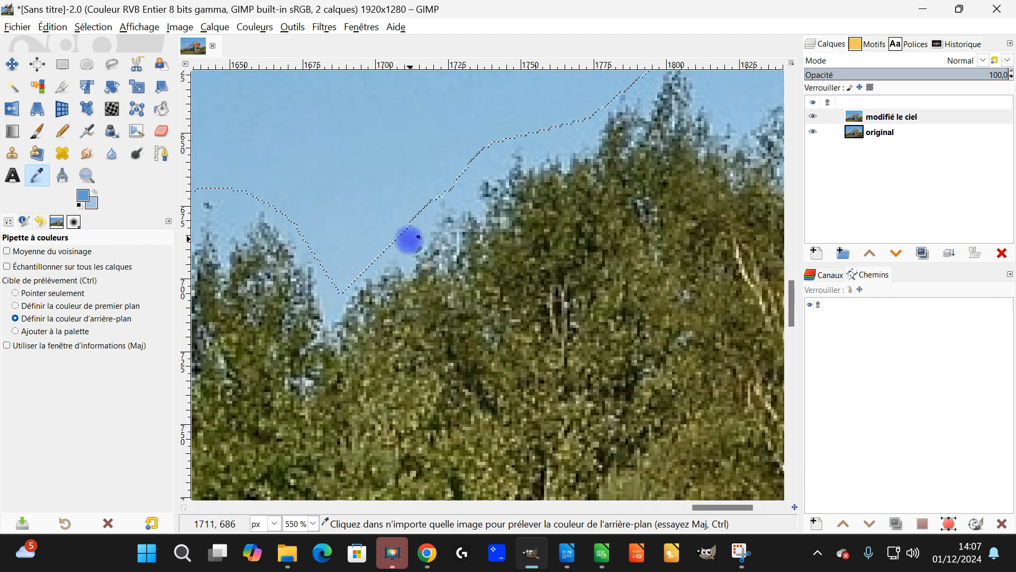
{"action": "scroll", "coordinate": [401, 252], "scroll_direction": "down", "scroll_amount": 9, "text": "ctrl"}
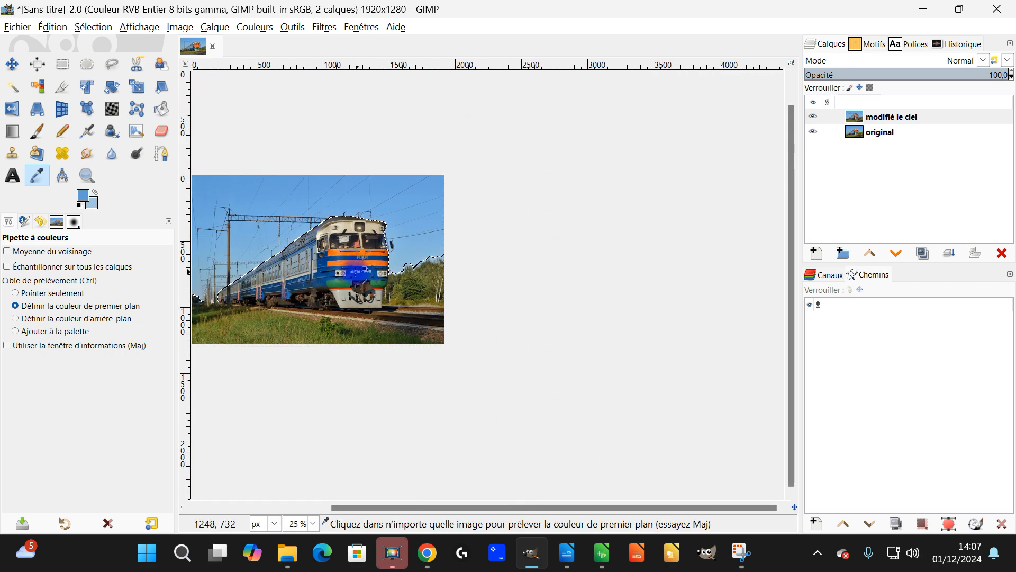
{"action": "scroll", "coordinate": [357, 272], "scroll_direction": "up", "scroll_amount": 2, "text": "ctrl"}
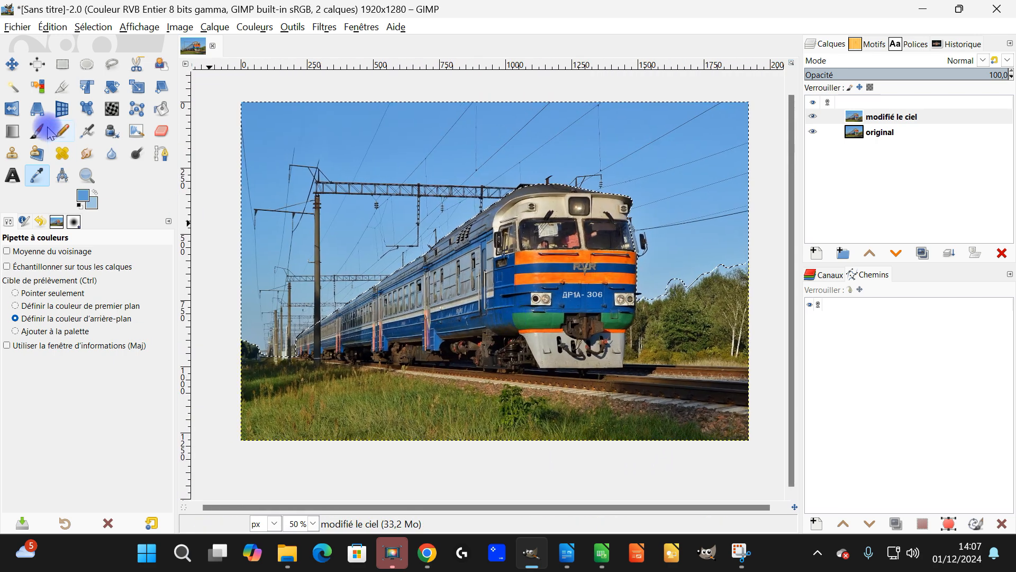
- Set up the Gradient tool with the "PP vers AP (RVB)" foreground-to-background gradient and a linear shape
{"action": "left_click", "coordinate": [11, 133]}
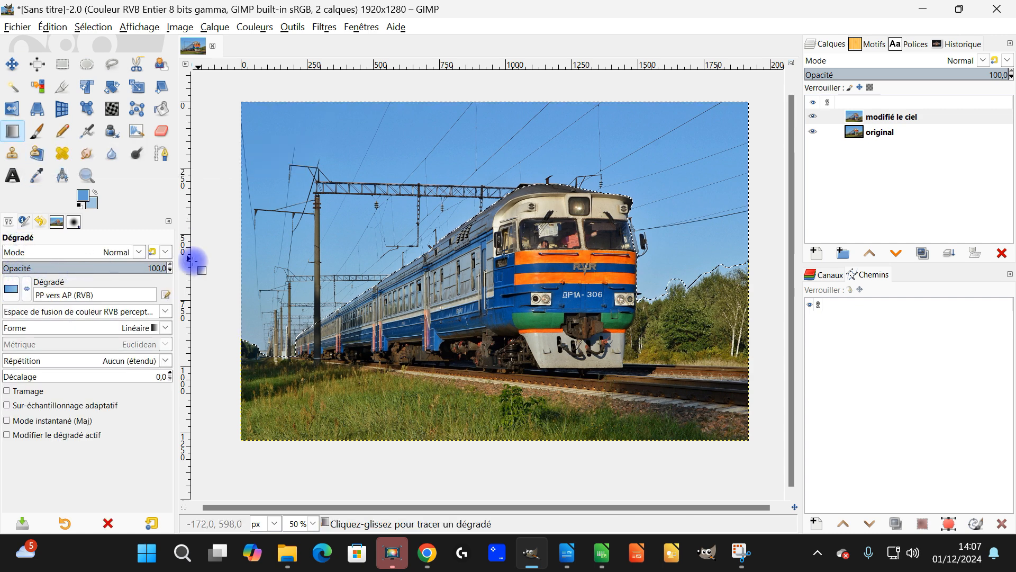
{"action": "left_click", "coordinate": [6, 290]}
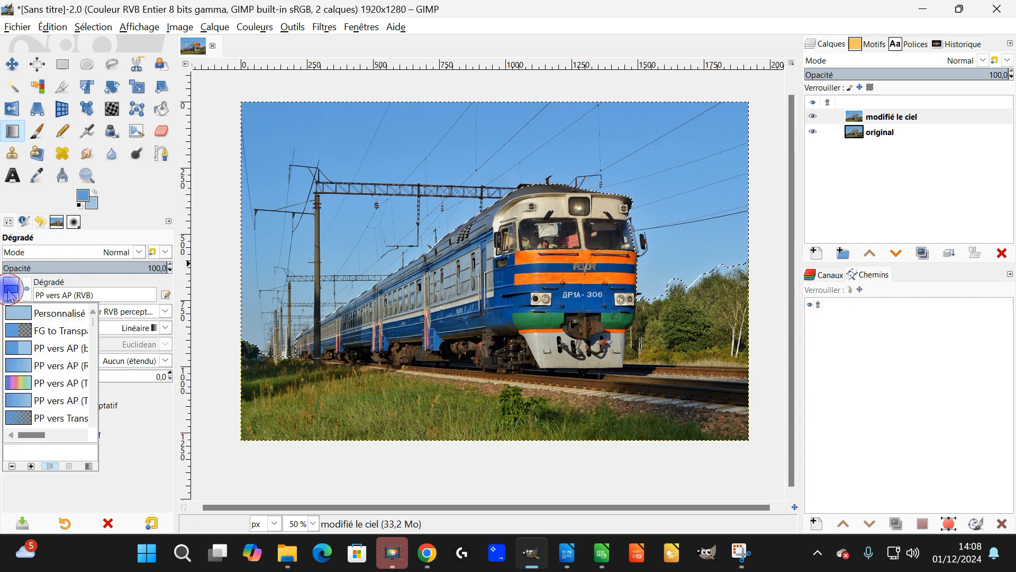
{"action": "mouse_move", "coordinate": [34, 434]}
{"action": "left_mouse_down"}
{"action": "mouse_move", "coordinate": [49, 436]}
{"action": "mouse_move", "coordinate": [30, 435]}
{"action": "left_mouse_up"}
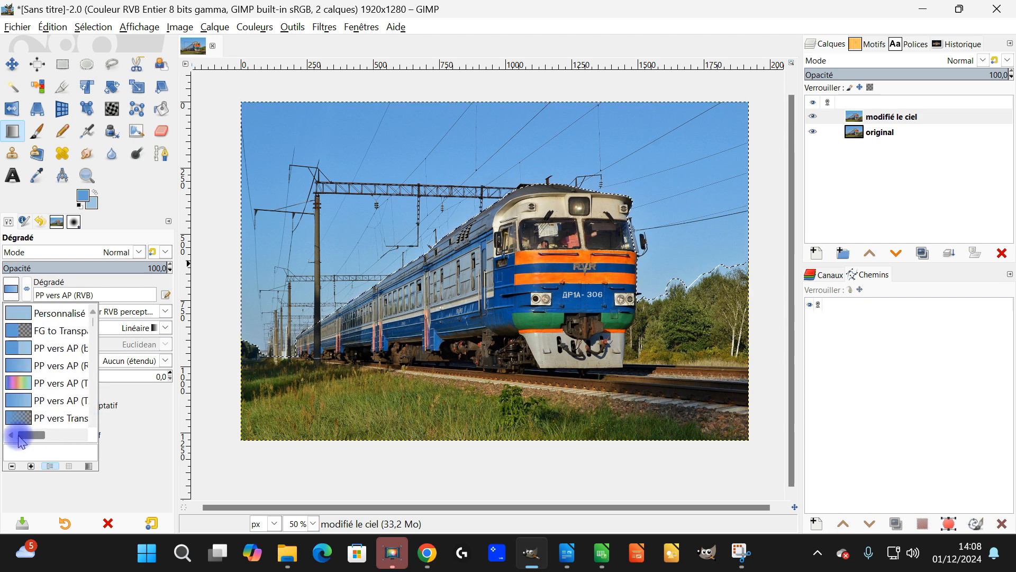
{"action": "left_click", "coordinate": [18, 350]}
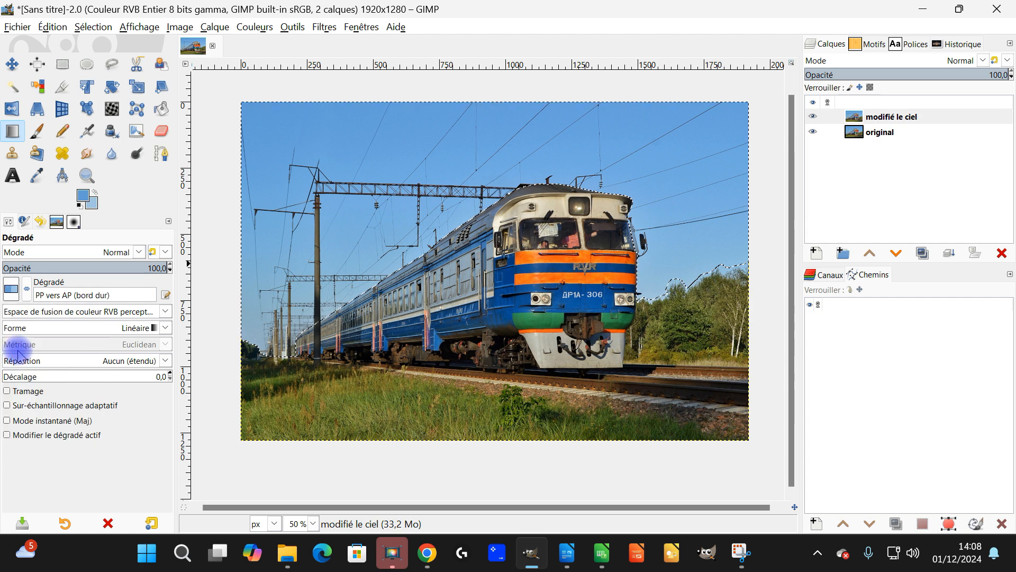
{"action": "left_click", "coordinate": [11, 289]}
{"action": "left_click", "coordinate": [17, 365]}
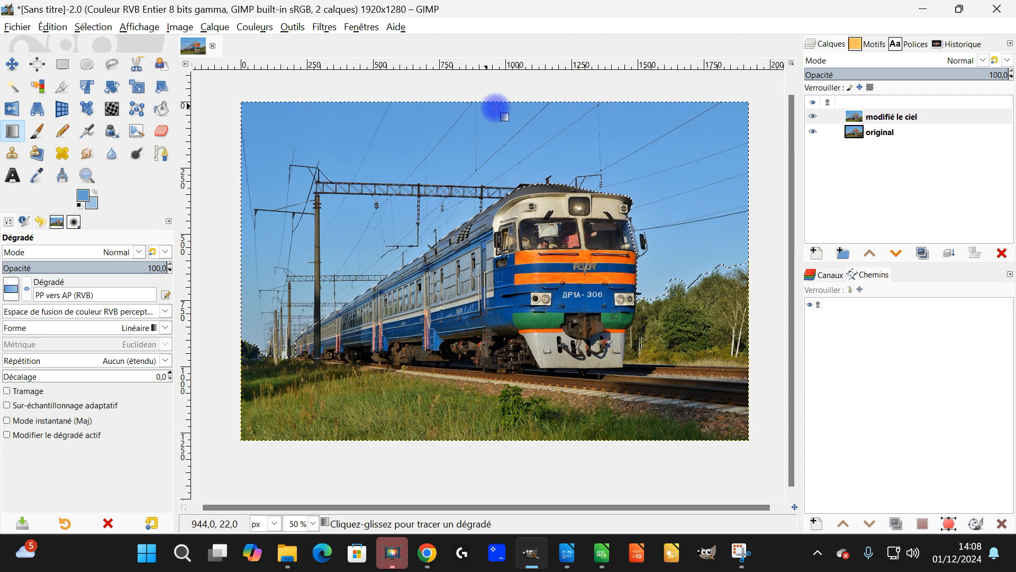
- Draw a linear gradient through the selected sky from its top edge to the cab windshield, and hide the selection outline
{"action": "left_click_drag", "start_coordinate": [535, 111], "coordinate": [532, 195]}
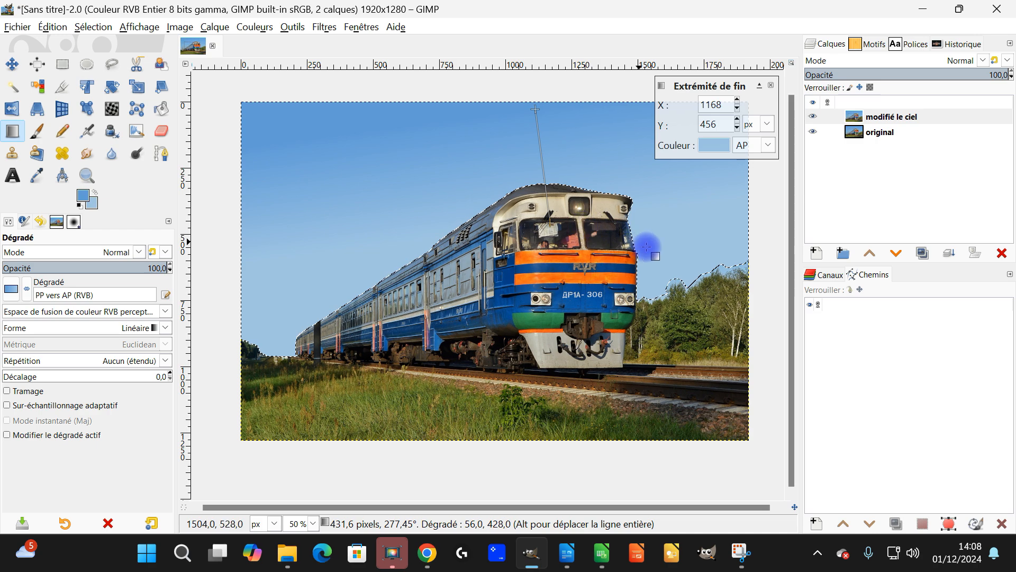
{"action": "scroll", "coordinate": [716, 290], "scroll_direction": "up", "scroll_amount": 4}
{"action": "left_click_drag", "start_coordinate": [601, 326], "coordinate": [603, 261]}
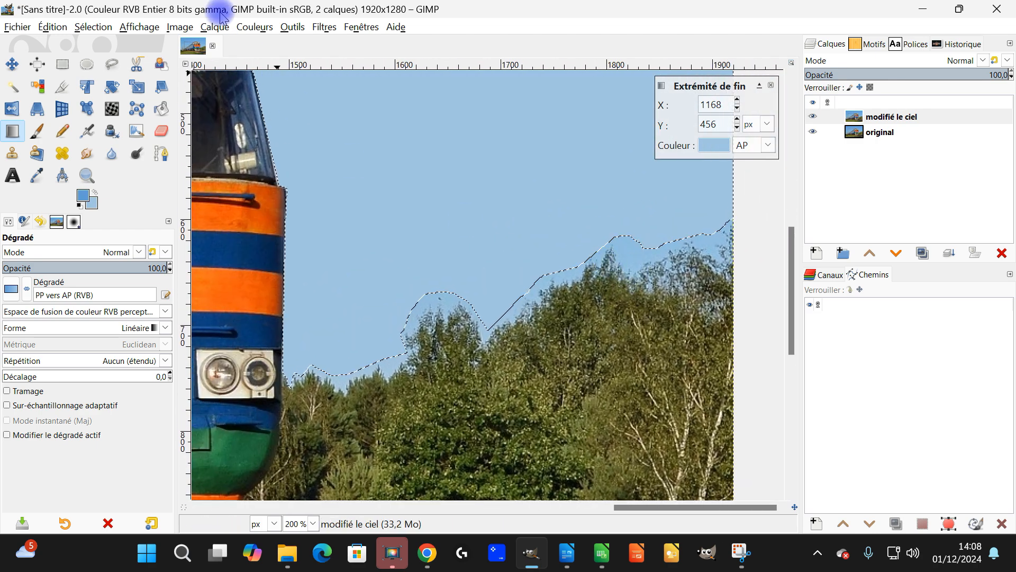
{"action": "left_click", "coordinate": [135, 27]}
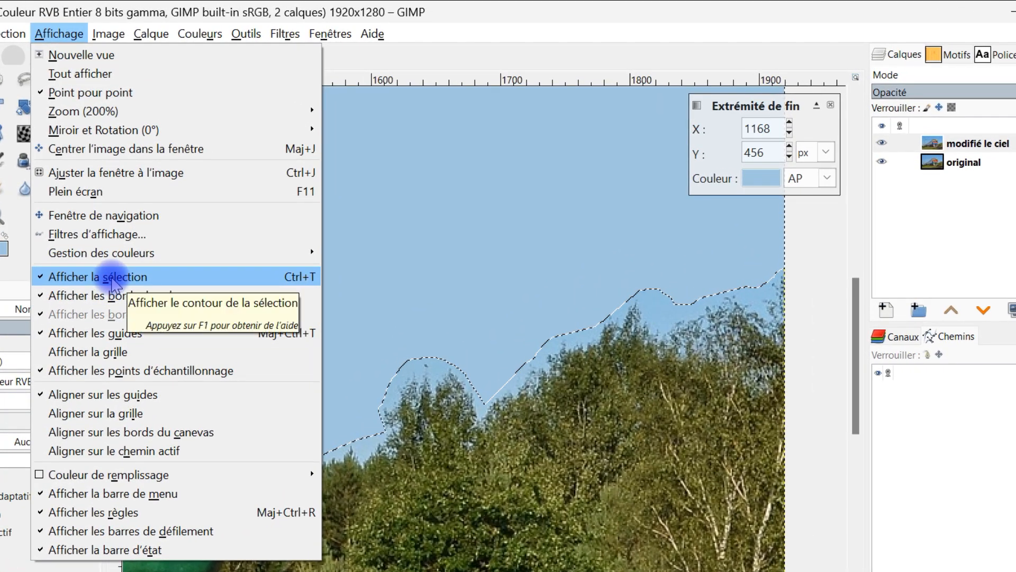
{"action": "left_click", "coordinate": [113, 277]}
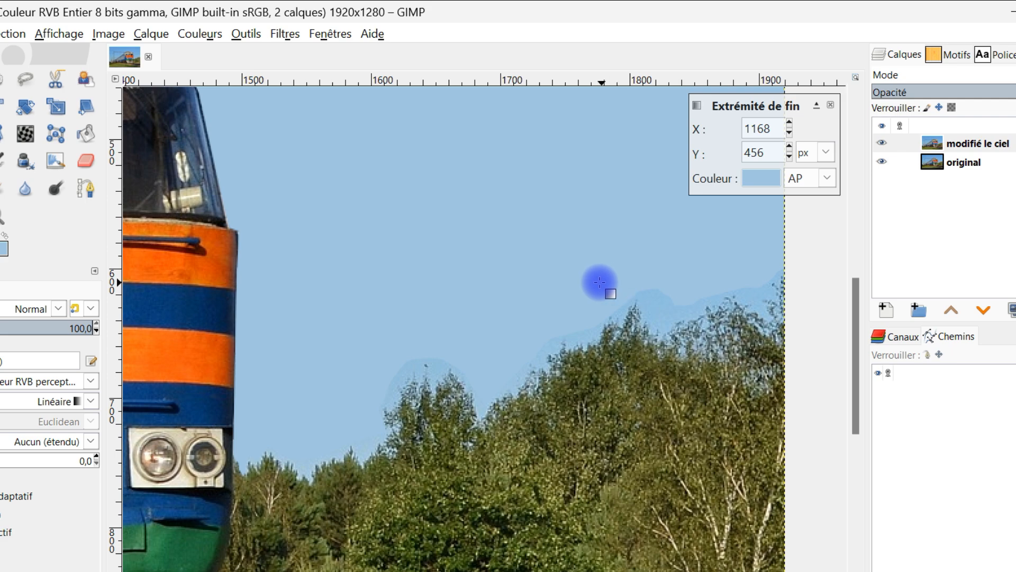
- Move the gradient's end point onto the trees beside the cab, to about X 1789, Y 671
{"action": "scroll", "coordinate": [471, 329], "scroll_direction": "down", "scroll_amount": 2}
{"action": "left_click_drag", "start_coordinate": [299, 384], "coordinate": [487, 447]}
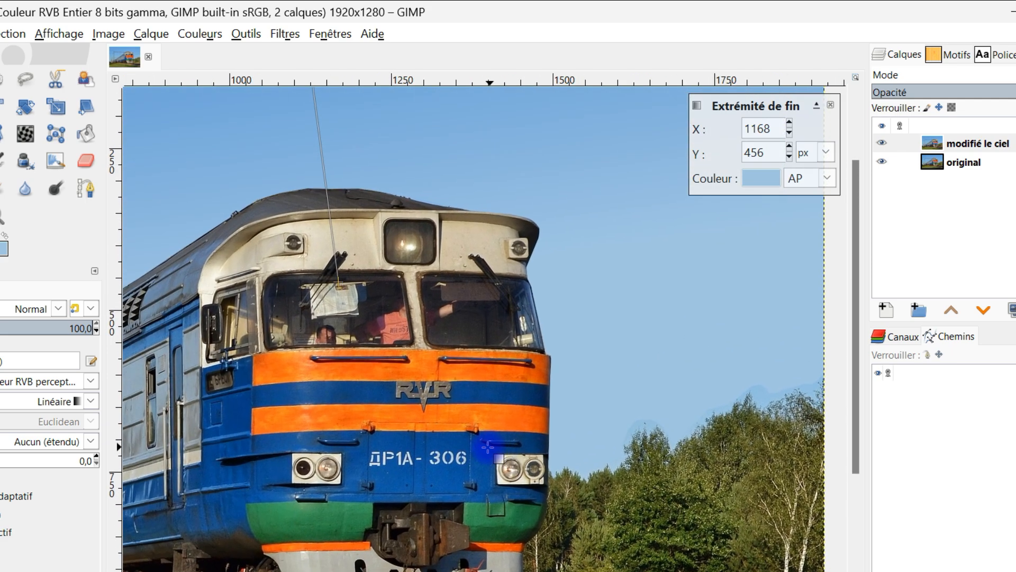
{"action": "left_click_drag", "start_coordinate": [337, 283], "coordinate": [632, 472]}
{"action": "scroll", "coordinate": [632, 472], "scroll_direction": "up", "scroll_amount": 2}
{"action": "scroll", "coordinate": [747, 472], "scroll_direction": "up", "scroll_amount": 3}
{"action": "left_click_drag", "start_coordinate": [726, 364], "coordinate": [674, 408]}
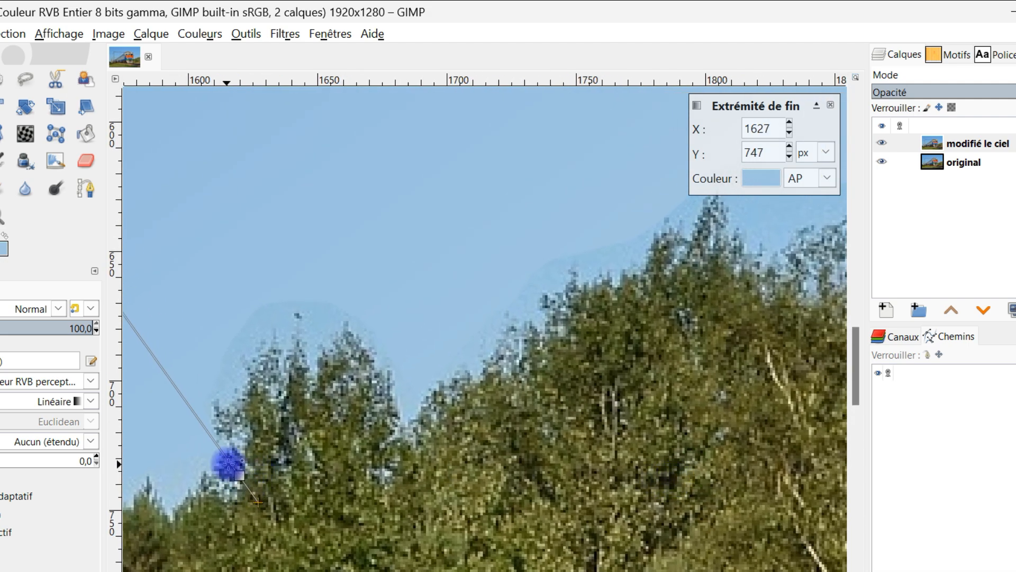
{"action": "left_click_drag", "start_coordinate": [258, 501], "coordinate": [519, 431]}
{"action": "scroll", "coordinate": [712, 317], "scroll_direction": "down", "scroll_amount": 2}
{"action": "scroll", "coordinate": [520, 431], "scroll_direction": "up", "scroll_amount": 3}
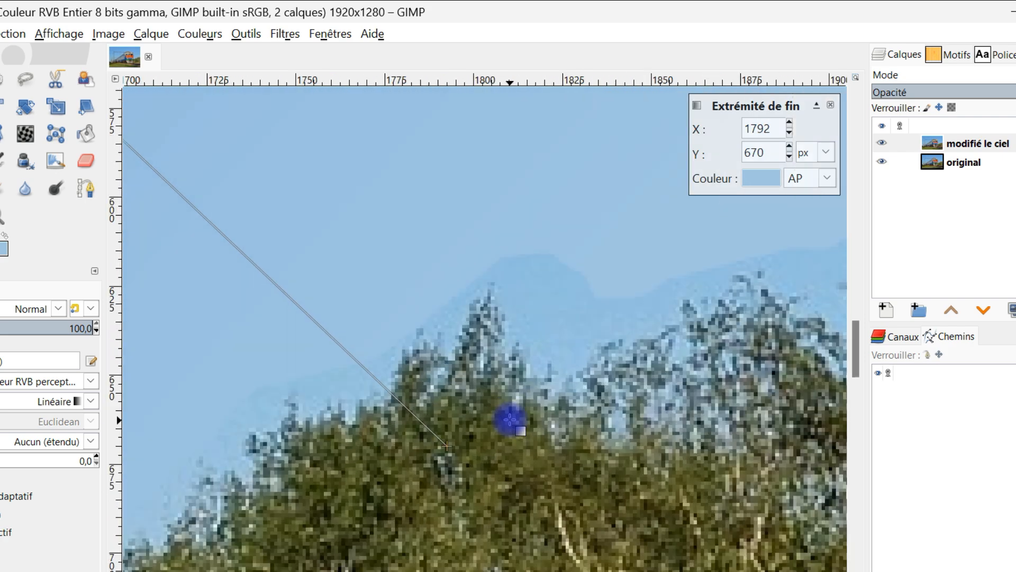
{"action": "mouse_move", "coordinate": [448, 448]}
{"action": "left_mouse_down"}
{"action": "mouse_move", "coordinate": [456, 453]}
{"action": "mouse_move", "coordinate": [435, 448]}
{"action": "left_mouse_up"}
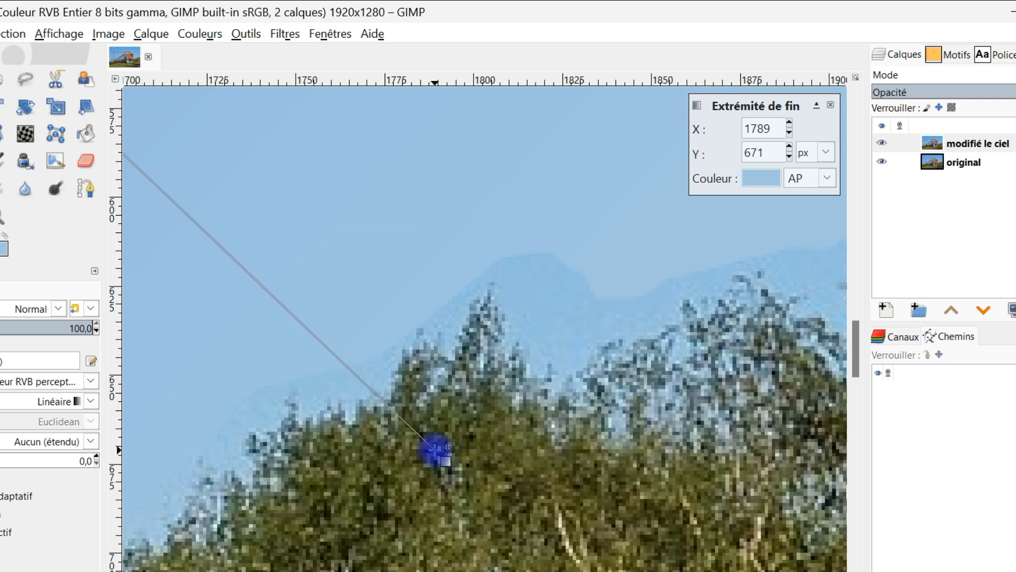
- Set the gradient's end colour to 91c0de by sampling the original sky just above the treetops
{"action": "left_click", "coordinate": [752, 178]}
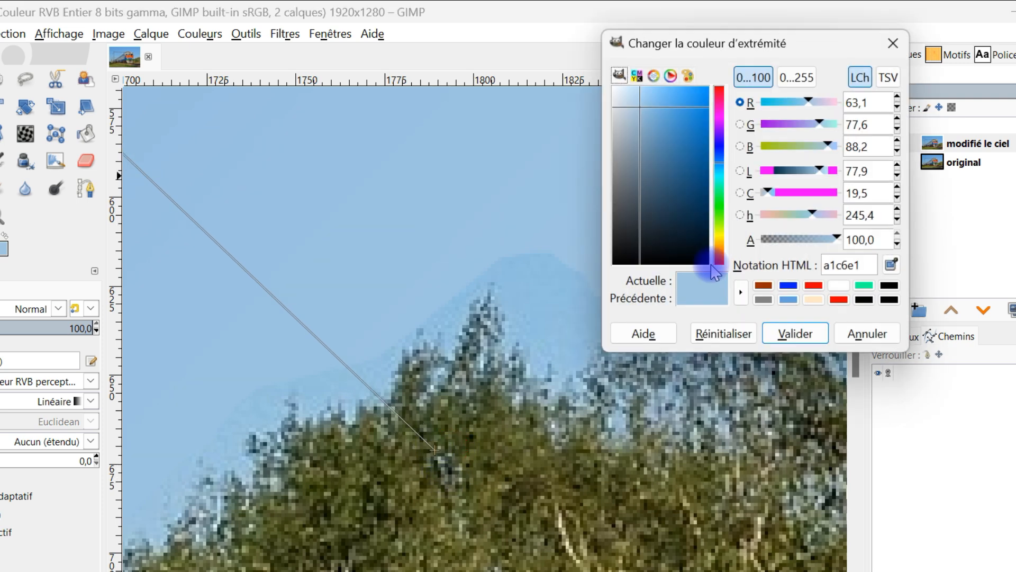
{"action": "left_click", "coordinate": [891, 266]}
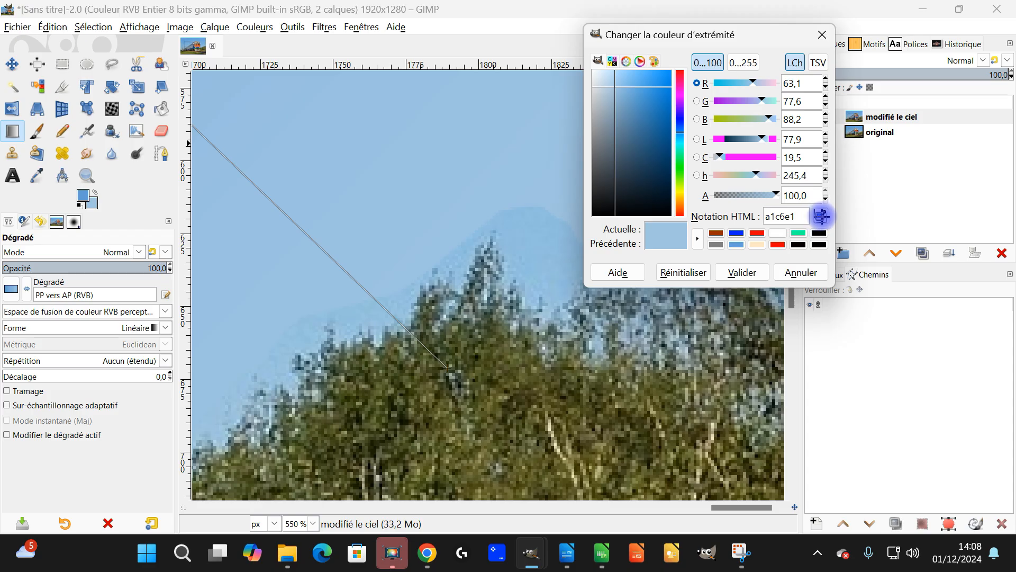
{"action": "left_click", "coordinate": [892, 265]}
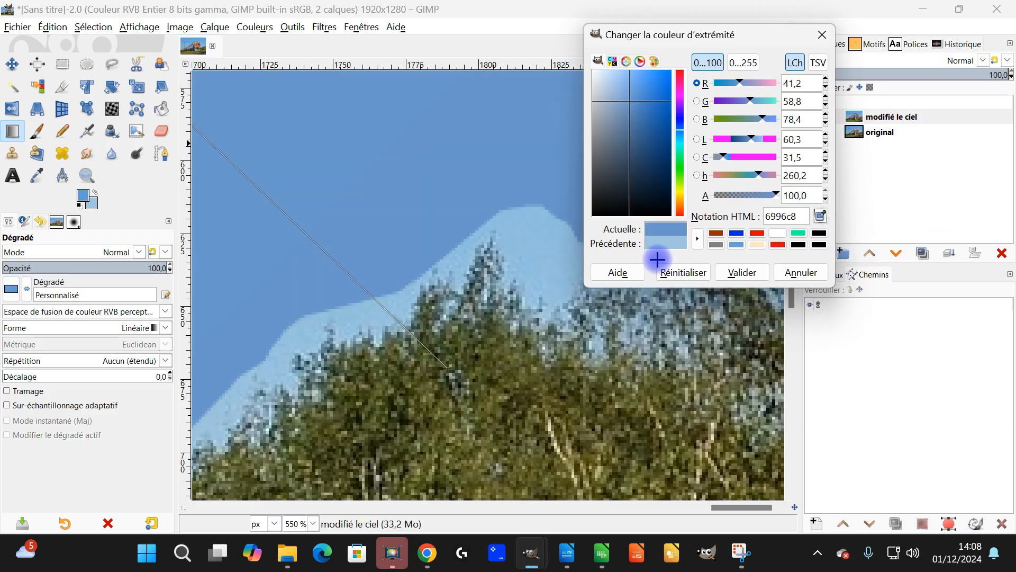
{"action": "left_click", "coordinate": [547, 244]}
- Reposition the gradient's end point in the sky above the trees at about X 1683, Y 654, and apply the gradient
{"action": "left_click_drag", "start_coordinate": [447, 368], "coordinate": [256, 438]}
{"action": "scroll", "coordinate": [408, 358], "scroll_direction": "down", "scroll_amount": 2}
{"action": "left_click_drag", "start_coordinate": [408, 358], "coordinate": [724, 305]}
{"action": "scroll", "coordinate": [651, 344], "scroll_direction": "down", "scroll_amount": 4}
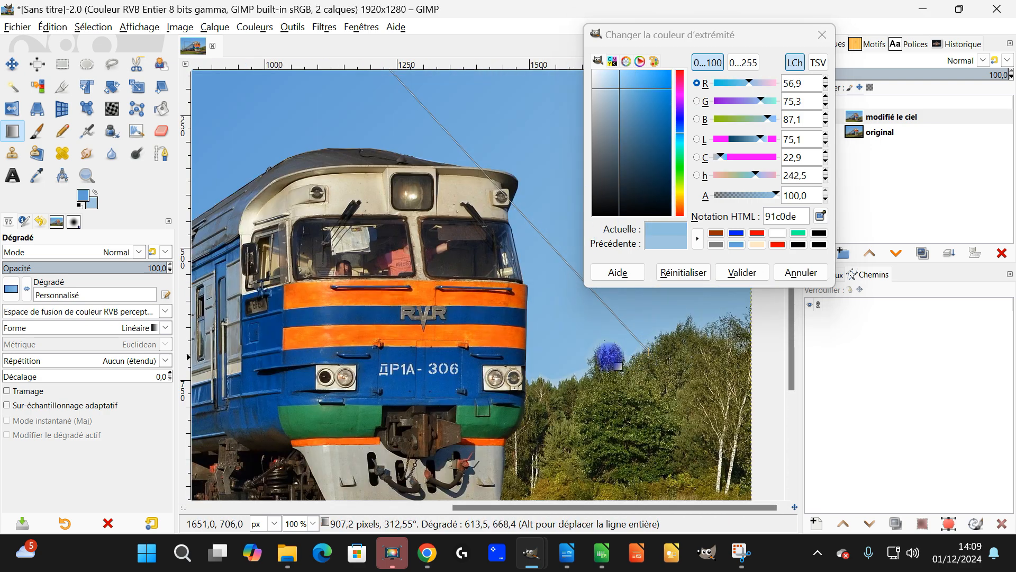
{"action": "left_click", "coordinate": [577, 139]}
{"action": "left_click_drag", "start_coordinate": [577, 138], "coordinate": [585, 129]}
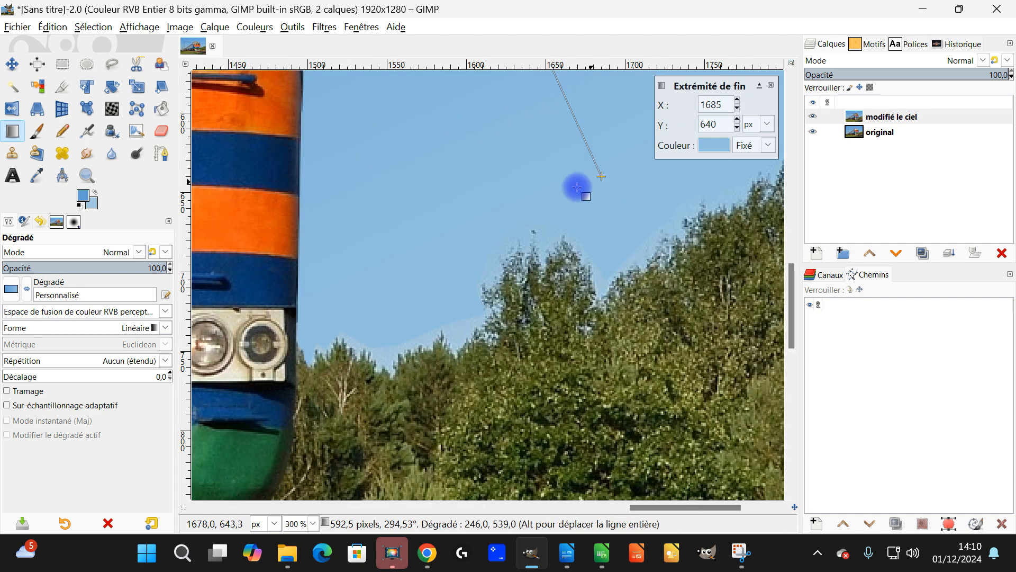
{"action": "left_click_drag", "start_coordinate": [601, 176], "coordinate": [597, 198]}
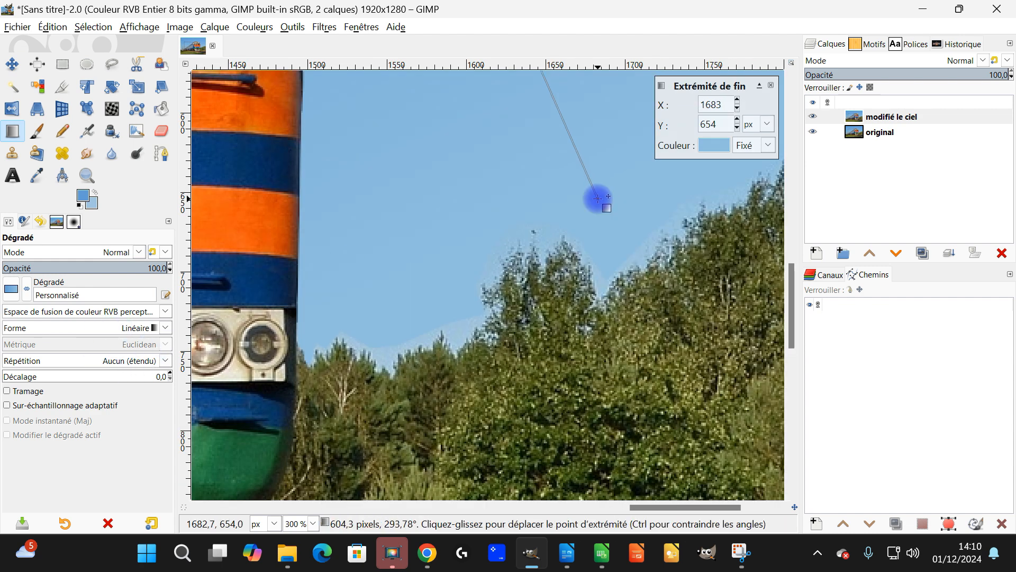
{"action": "key", "text": "Return"}
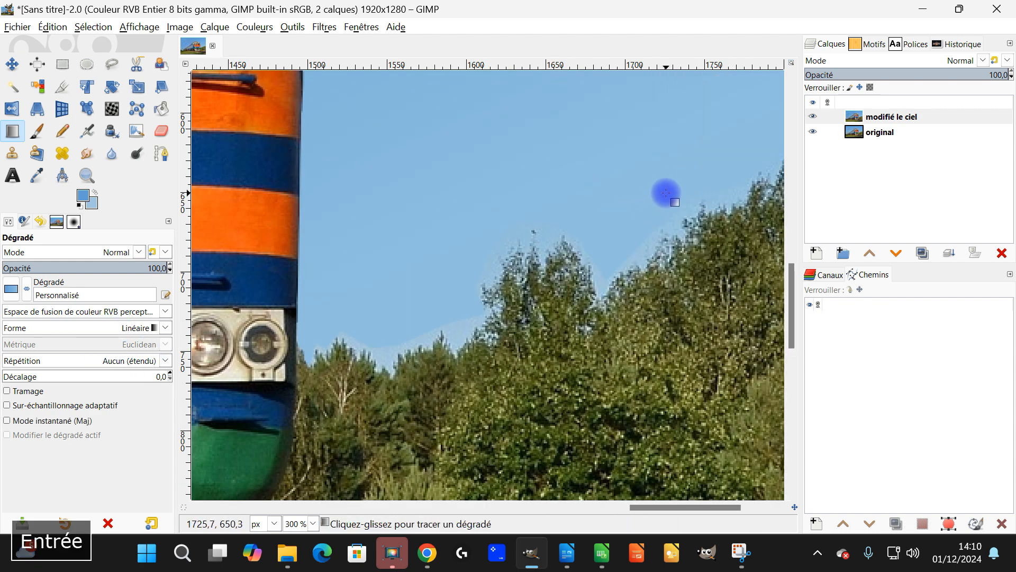
- Set up the Smudge tool with a brush size of 123 at the sky edge above the treetops beside the cab
{"action": "scroll", "coordinate": [576, 244], "scroll_direction": "down", "scroll_amount": 4}
{"action": "scroll", "coordinate": [540, 258], "scroll_direction": "up", "scroll_amount": 5}
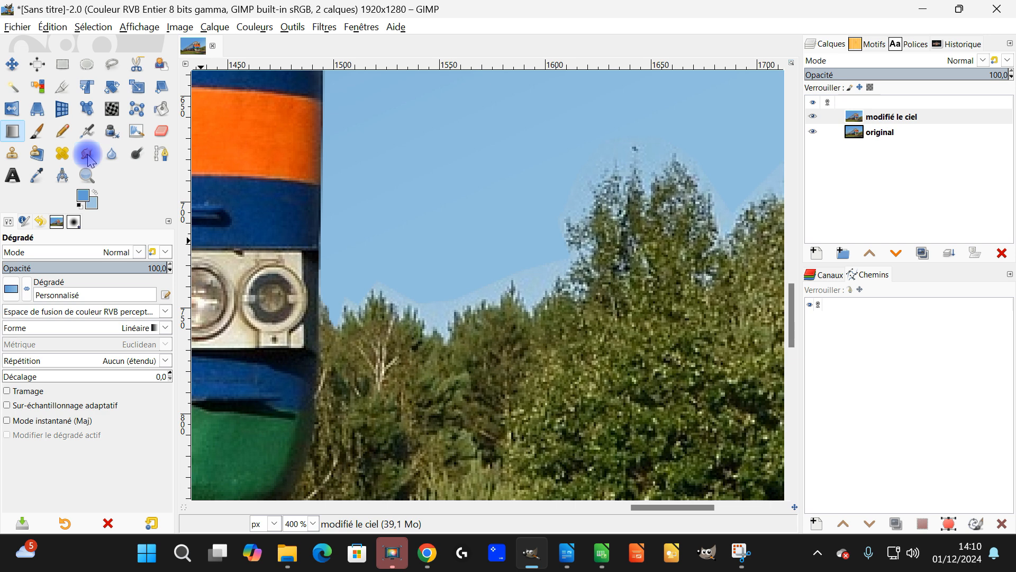
{"action": "left_click", "coordinate": [88, 159]}
{"action": "scroll", "coordinate": [503, 295], "scroll_direction": "up", "scroll_amount": 2}
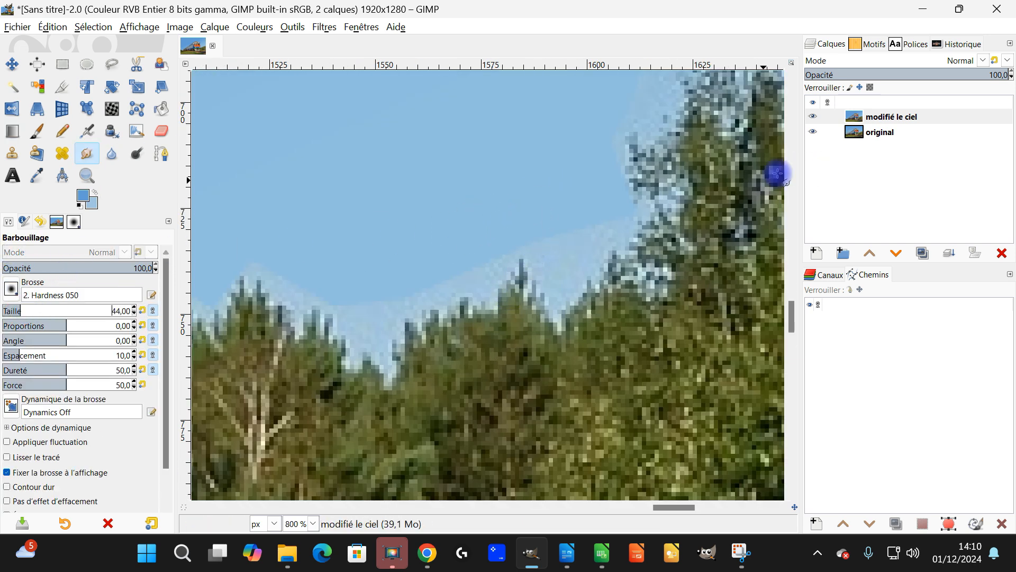
{"action": "left_click", "coordinate": [37, 311]}
{"action": "left_click", "coordinate": [573, 201]}
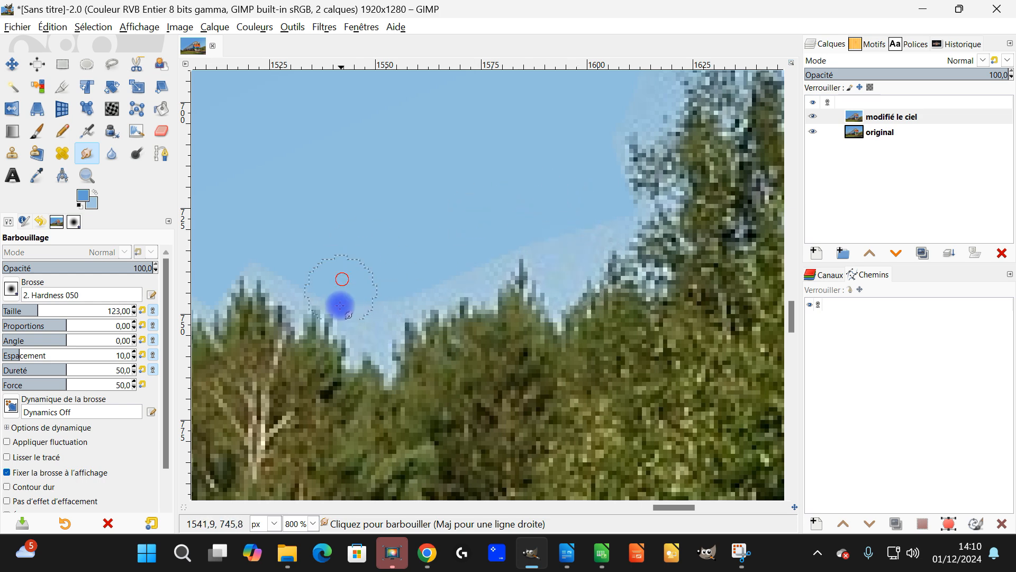
- Turn the selection outline display back on and clear the sky selection
{"action": "left_click", "coordinate": [285, 276]}
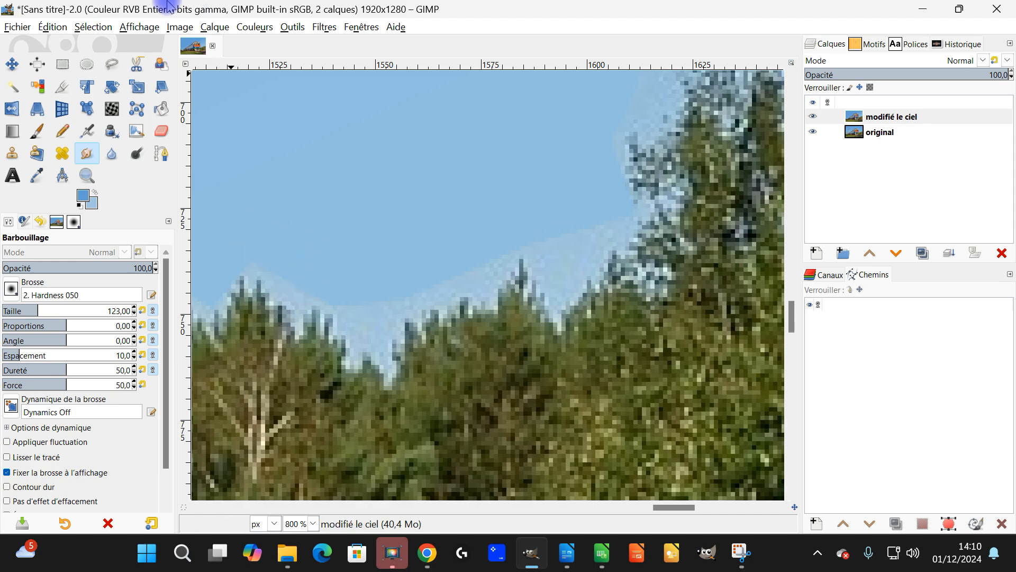
{"action": "left_click", "coordinate": [123, 32]}
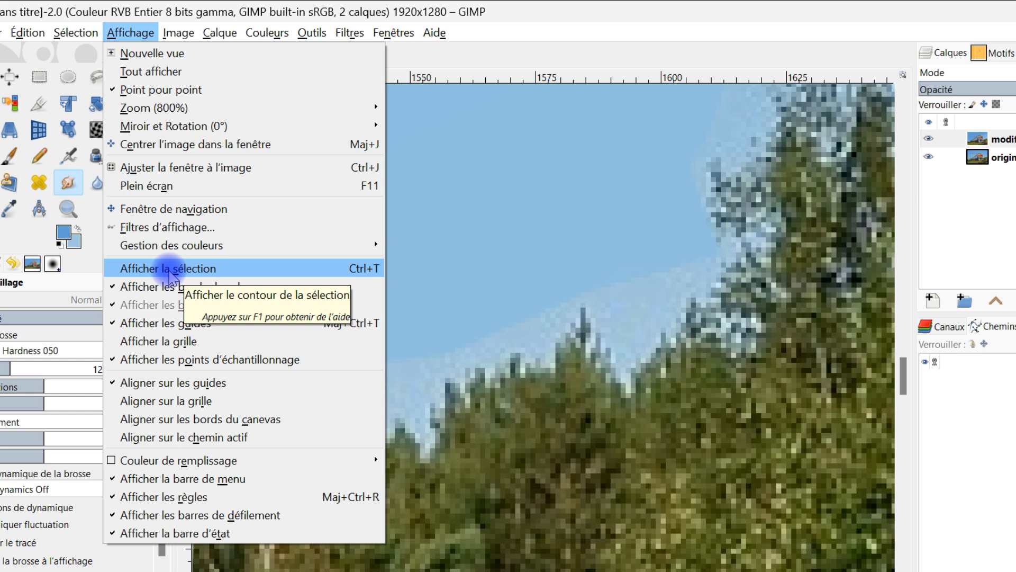
{"action": "left_click", "coordinate": [170, 271]}
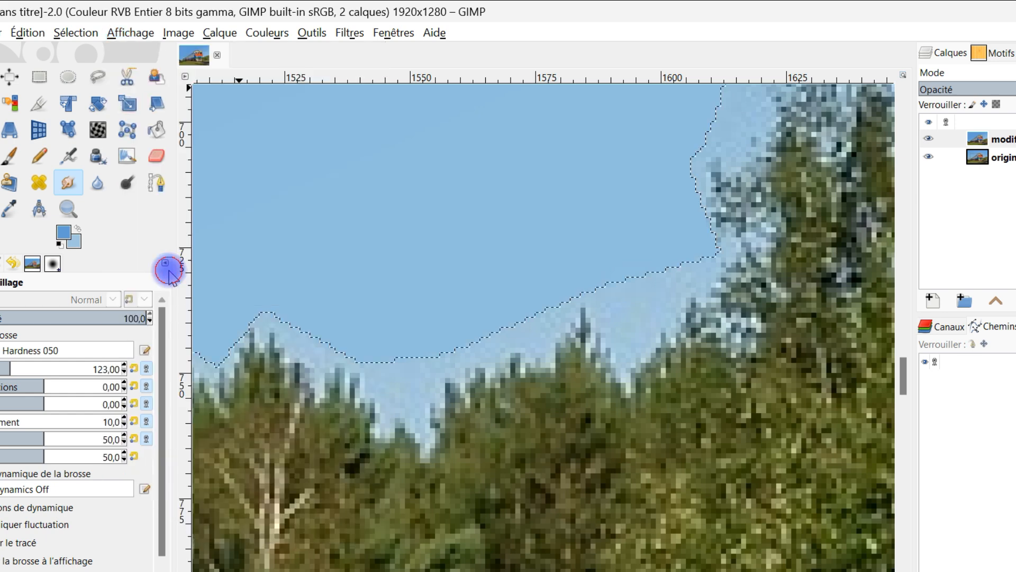
{"action": "left_click", "coordinate": [75, 33]}
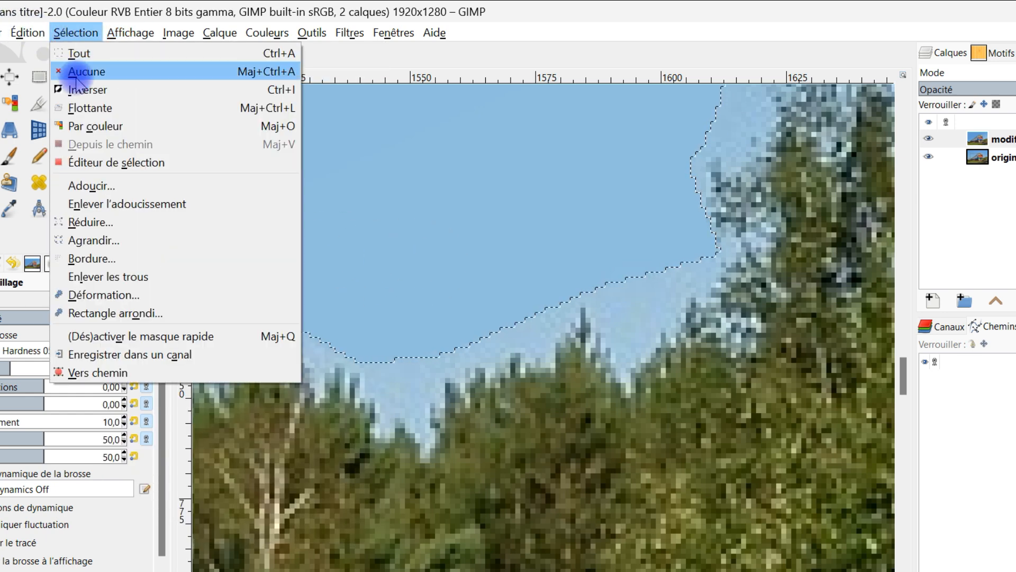
{"action": "left_click", "coordinate": [76, 74]}
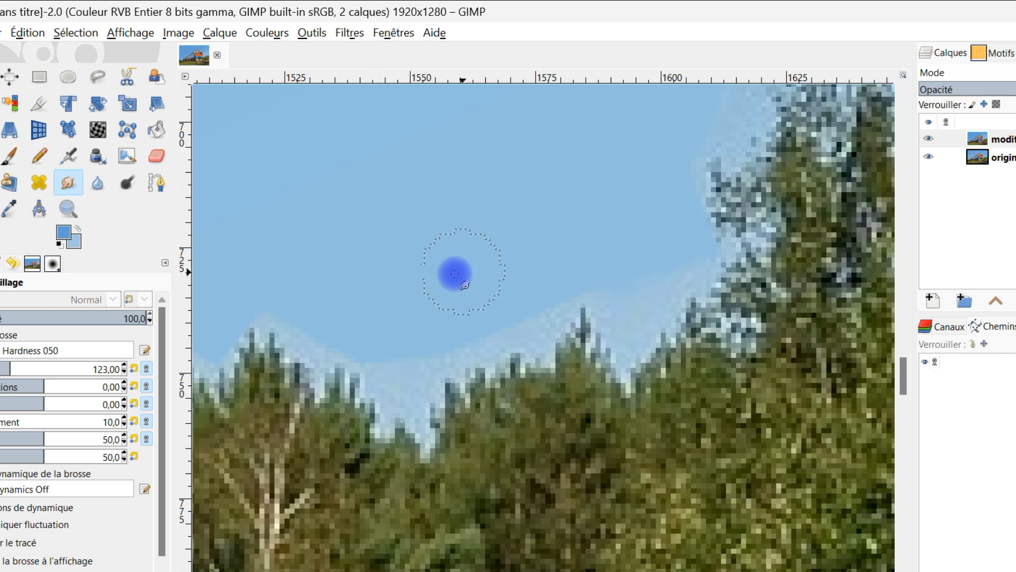
- Smudge the gradient's lower edge into the treetops along the tree line, from the pines beside the cab towards the photo's right edge
{"action": "mouse_move", "coordinate": [442, 339]}
{"action": "left_mouse_down"}
{"action": "mouse_move", "coordinate": [434, 315]}
{"action": "mouse_move", "coordinate": [418, 346]}
{"action": "mouse_move", "coordinate": [399, 335]}
{"action": "mouse_move", "coordinate": [398, 360]}
{"action": "mouse_move", "coordinate": [388, 324]}
{"action": "mouse_move", "coordinate": [367, 349]}
{"action": "mouse_move", "coordinate": [350, 319]}
{"action": "mouse_move", "coordinate": [323, 347]}
{"action": "mouse_move", "coordinate": [333, 307]}
{"action": "mouse_move", "coordinate": [302, 345]}
{"action": "mouse_move", "coordinate": [311, 313]}
{"action": "mouse_move", "coordinate": [257, 299]}
{"action": "left_mouse_up"}
{"action": "mouse_move", "coordinate": [484, 320]}
{"action": "left_mouse_down"}
{"action": "mouse_move", "coordinate": [510, 325]}
{"action": "mouse_move", "coordinate": [531, 293]}
{"action": "mouse_move", "coordinate": [534, 301]}
{"action": "left_mouse_up"}
{"action": "left_click_drag", "start_coordinate": [549, 279], "coordinate": [560, 308]}
{"action": "left_click_drag", "start_coordinate": [618, 253], "coordinate": [619, 310]}
{"action": "left_click_drag", "start_coordinate": [665, 251], "coordinate": [676, 290]}
{"action": "left_click_drag", "start_coordinate": [735, 221], "coordinate": [512, 518]}
{"action": "mouse_move", "coordinate": [471, 425]}
{"action": "left_mouse_down"}
{"action": "mouse_move", "coordinate": [519, 406]}
{"action": "mouse_move", "coordinate": [492, 375]}
{"action": "mouse_move", "coordinate": [522, 386]}
{"action": "left_mouse_up"}
{"action": "left_click_drag", "start_coordinate": [534, 303], "coordinate": [544, 321]}
{"action": "left_click_drag", "start_coordinate": [578, 249], "coordinate": [591, 271]}
{"action": "left_click_drag", "start_coordinate": [691, 291], "coordinate": [699, 307]}
{"action": "left_click_drag", "start_coordinate": [599, 166], "coordinate": [625, 185]}
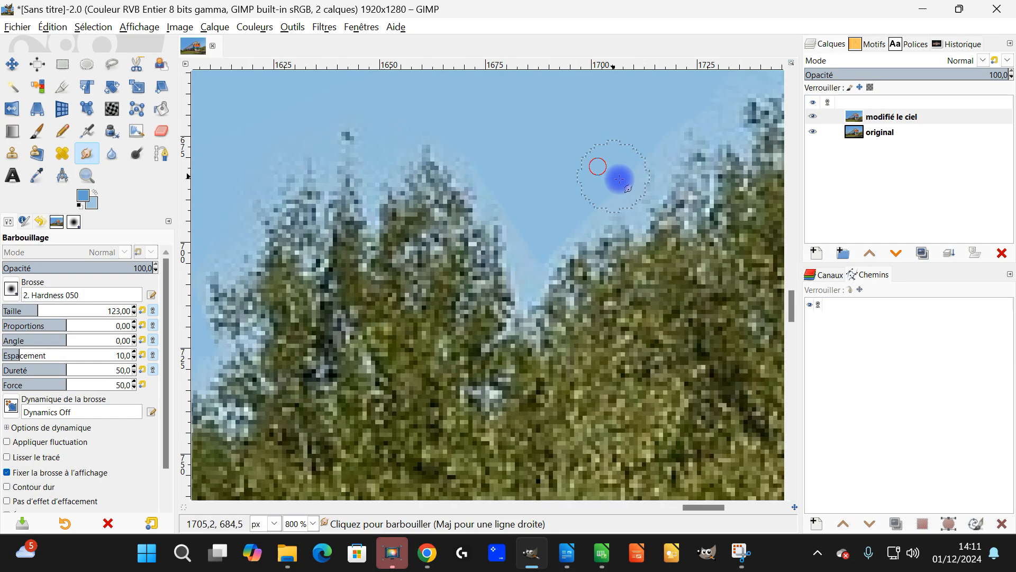
{"action": "mouse_move", "coordinate": [562, 178]}
{"action": "left_mouse_down"}
{"action": "mouse_move", "coordinate": [581, 204]}
{"action": "mouse_move", "coordinate": [507, 315]}
{"action": "left_mouse_up"}
{"action": "mouse_move", "coordinate": [588, 202]}
{"action": "left_mouse_down"}
{"action": "mouse_move", "coordinate": [603, 214]}
{"action": "mouse_move", "coordinate": [422, 306]}
{"action": "left_mouse_up"}
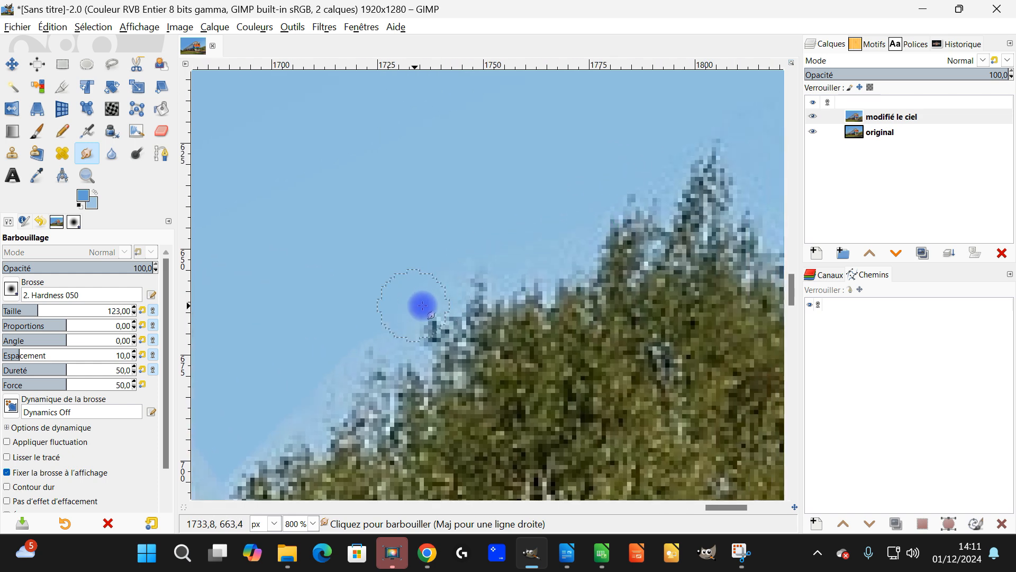
{"action": "left_click_drag", "start_coordinate": [751, 202], "coordinate": [429, 234]}
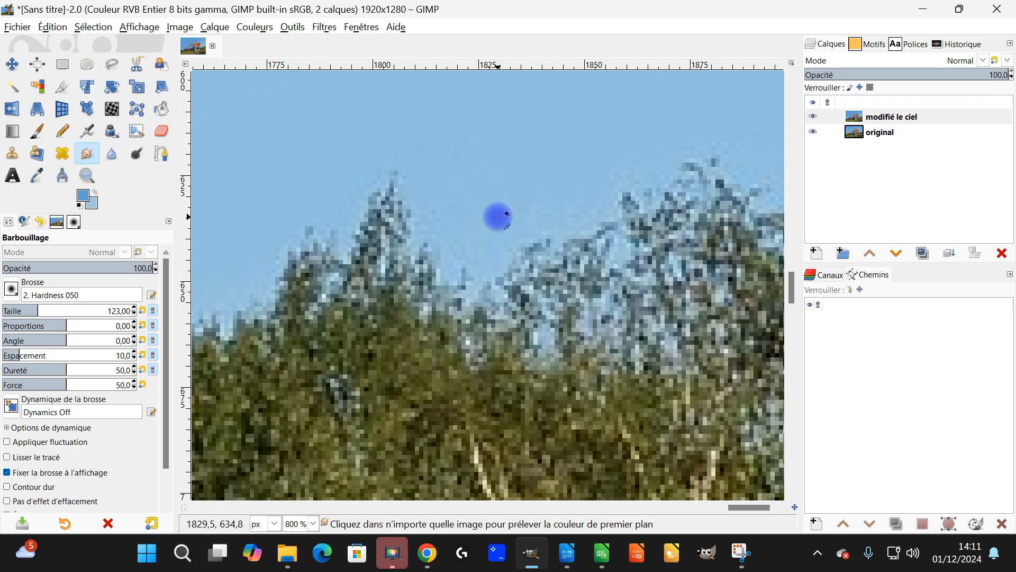
- Smudge the remaining pale sky edge just above the pines at about X 1555, Y 747
{"action": "scroll", "coordinate": [498, 216], "scroll_direction": "down", "scroll_amount": 5}
{"action": "scroll", "coordinate": [278, 315], "scroll_direction": "up", "scroll_amount": 2}
{"action": "scroll", "coordinate": [329, 316], "scroll_direction": "down", "scroll_amount": 1}
{"action": "scroll", "coordinate": [291, 318], "scroll_direction": "up", "scroll_amount": 4}
{"action": "left_click_drag", "start_coordinate": [291, 318], "coordinate": [393, 205]}
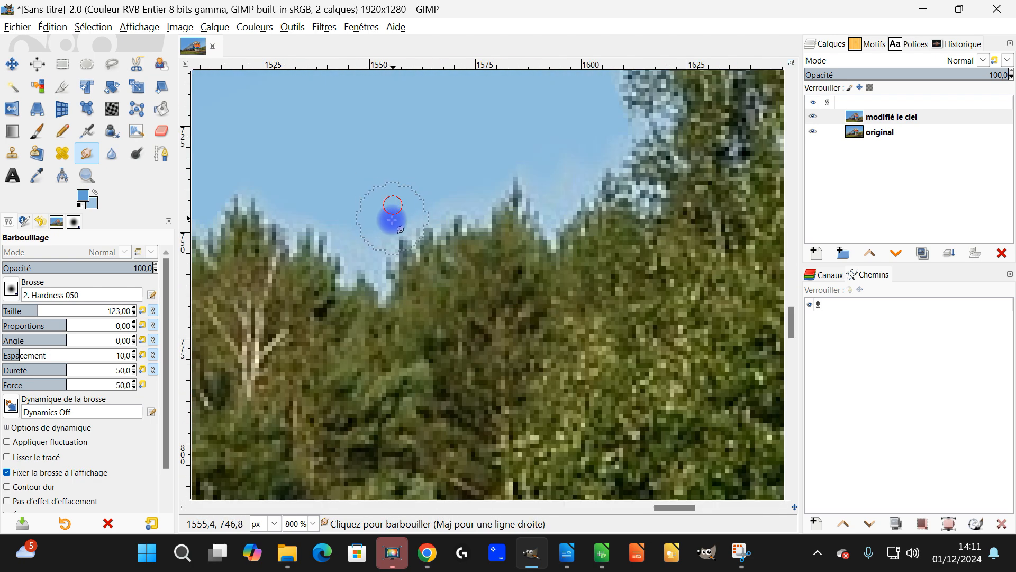
{"action": "scroll", "coordinate": [392, 219], "scroll_direction": "up", "scroll_amount": 1}
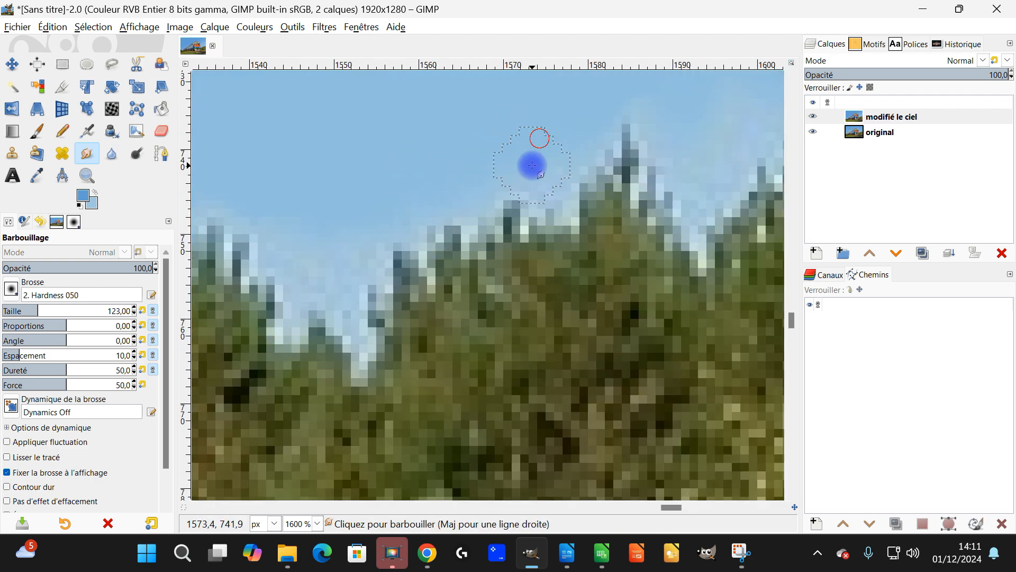
- Save the image as ciel bleu et train.xcf in the 12-décembre folder, overwriting the existing file
{"action": "scroll", "coordinate": [511, 257], "scroll_direction": "down", "scroll_amount": 10}
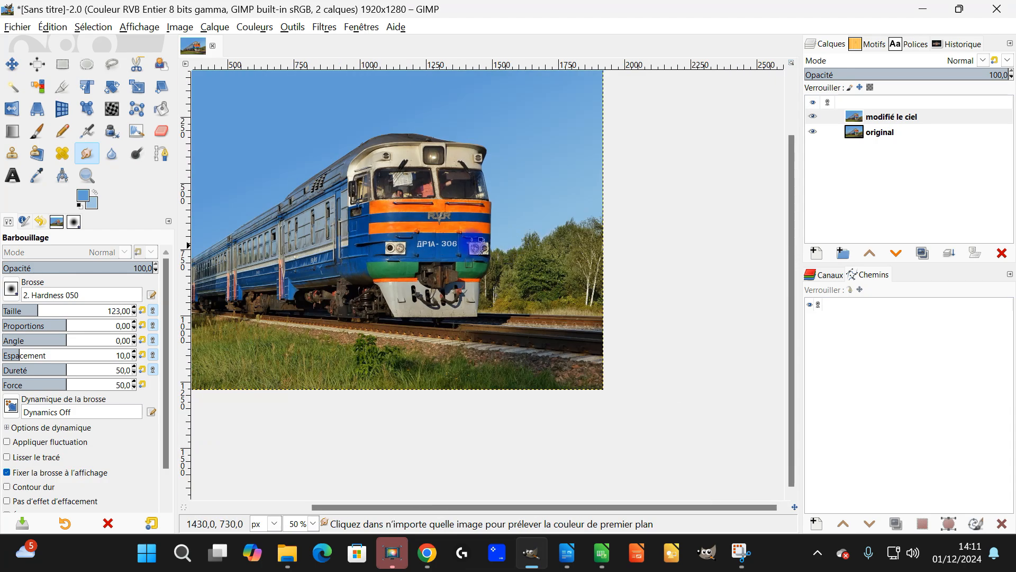
{"action": "scroll", "coordinate": [479, 247], "scroll_direction": "up", "scroll_amount": 2}
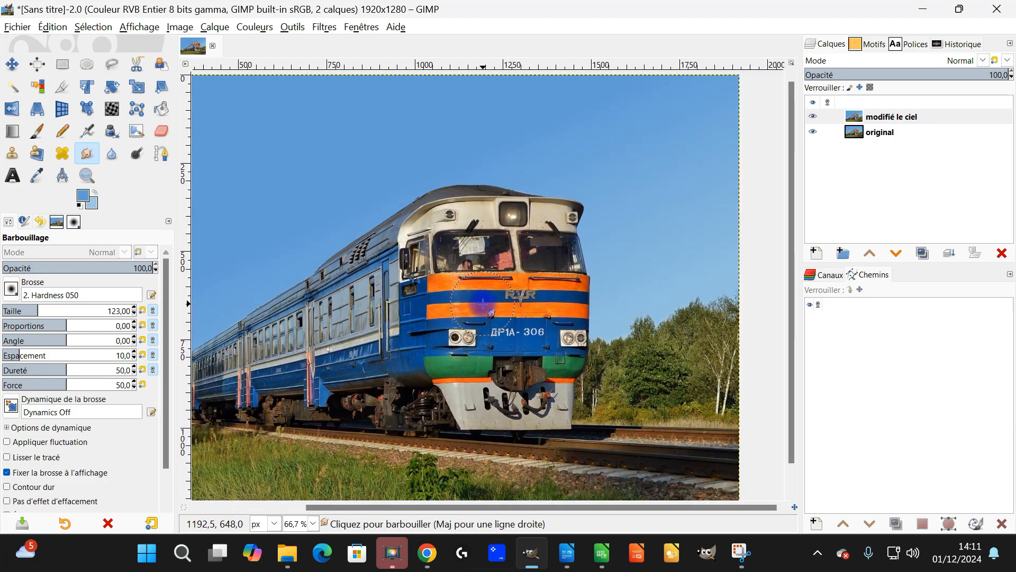
{"action": "scroll", "coordinate": [483, 303], "scroll_direction": "down", "scroll_amount": 2}
{"action": "scroll", "coordinate": [472, 310], "scroll_direction": "up", "scroll_amount": 1}
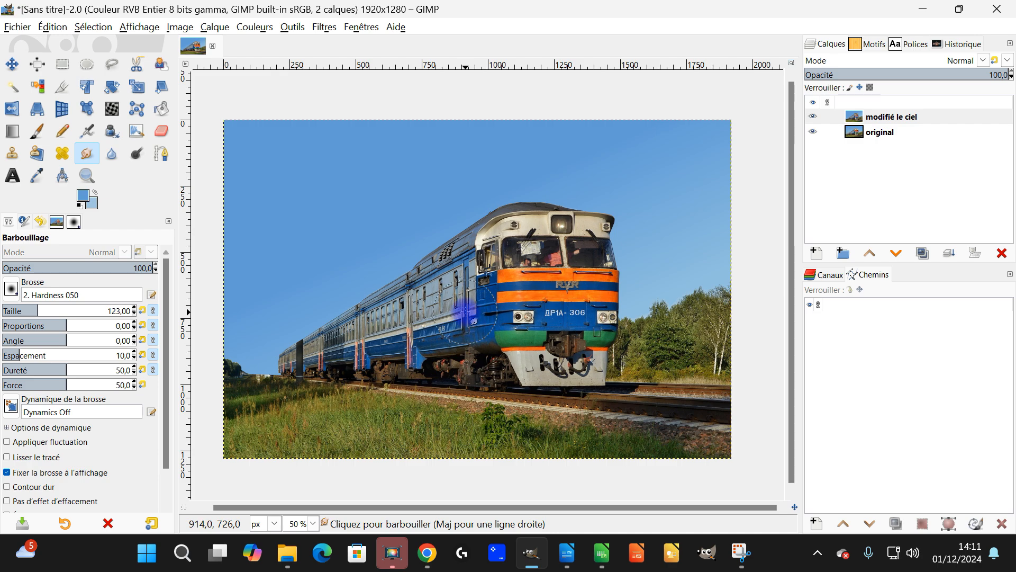
{"action": "key", "text": "ctrl+s"}
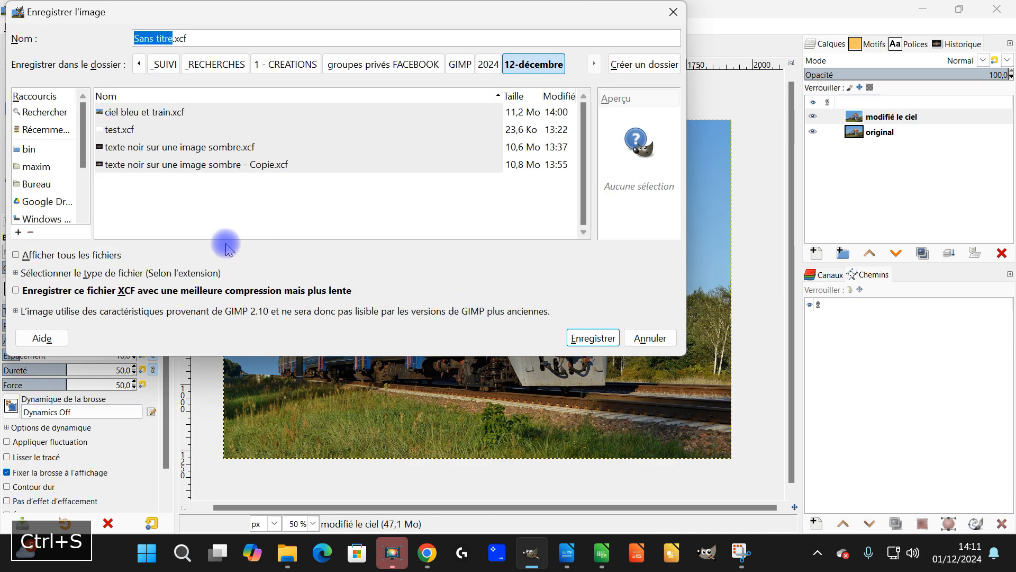
{"action": "left_click", "coordinate": [148, 113]}
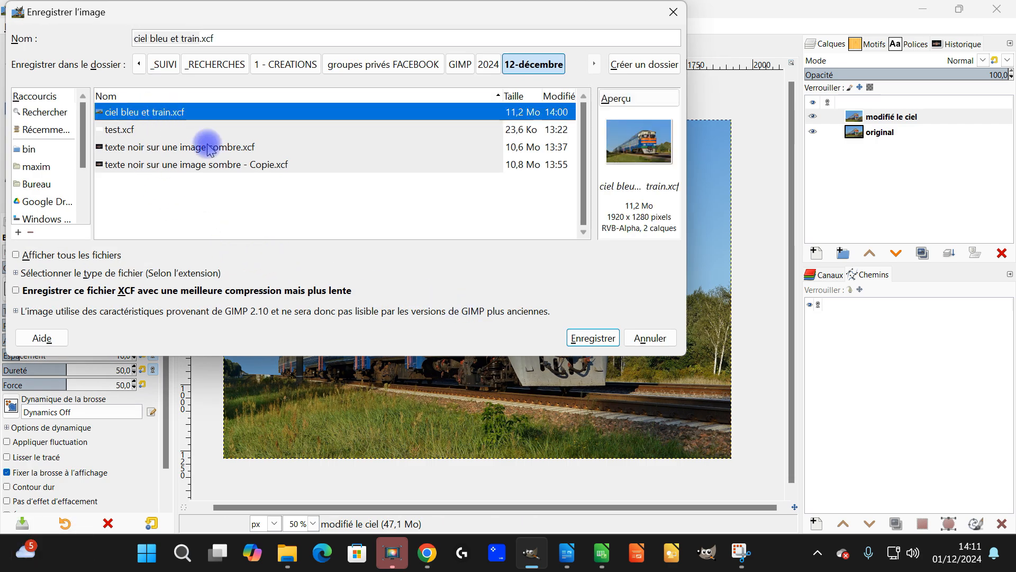
{"action": "left_click", "coordinate": [593, 337]}
{"action": "left_click", "coordinate": [431, 248]}
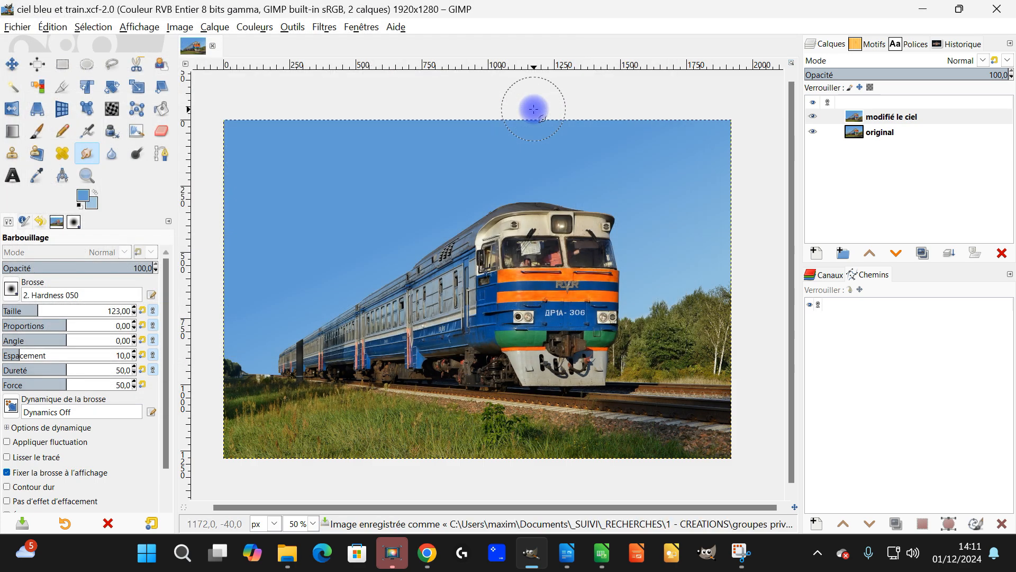
- Compare the retouched sky with the original photo by hiding and showing the modifié le ciel layer
{"action": "left_click_drag", "start_coordinate": [551, 258], "coordinate": [591, 242]}
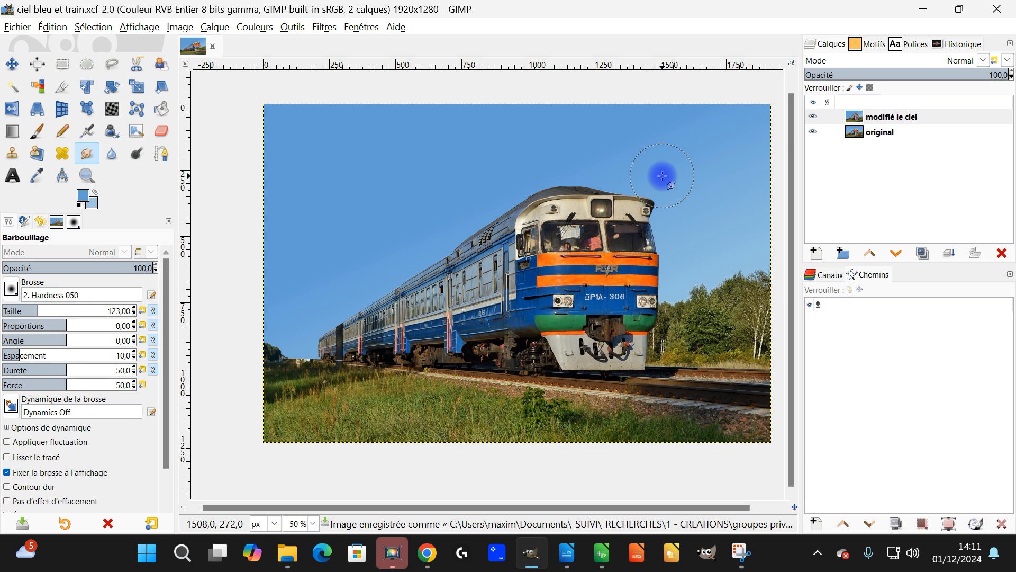
{"action": "scroll", "coordinate": [662, 176], "scroll_direction": "up", "scroll_amount": 1}
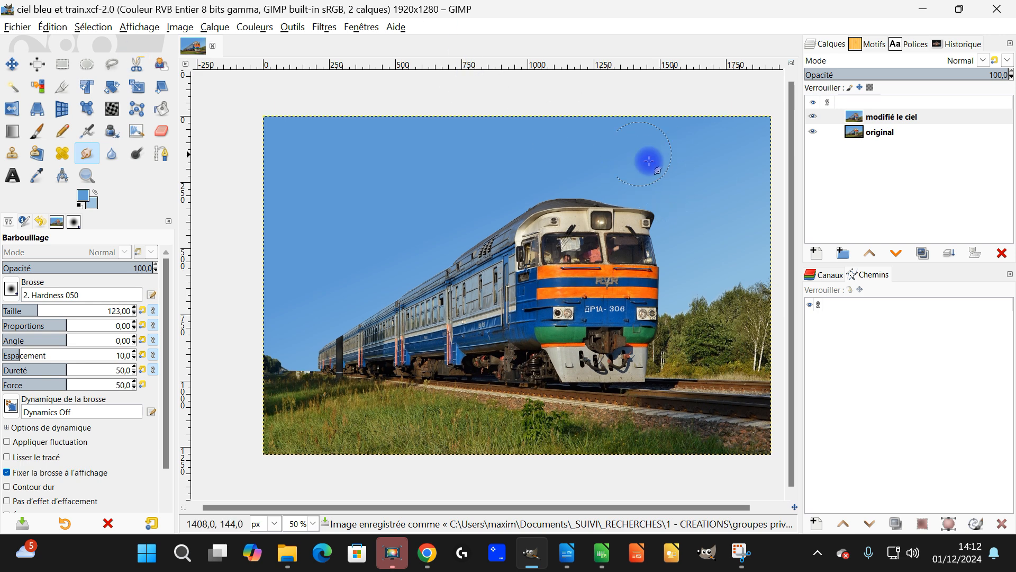
{"action": "left_click", "coordinate": [814, 117]}
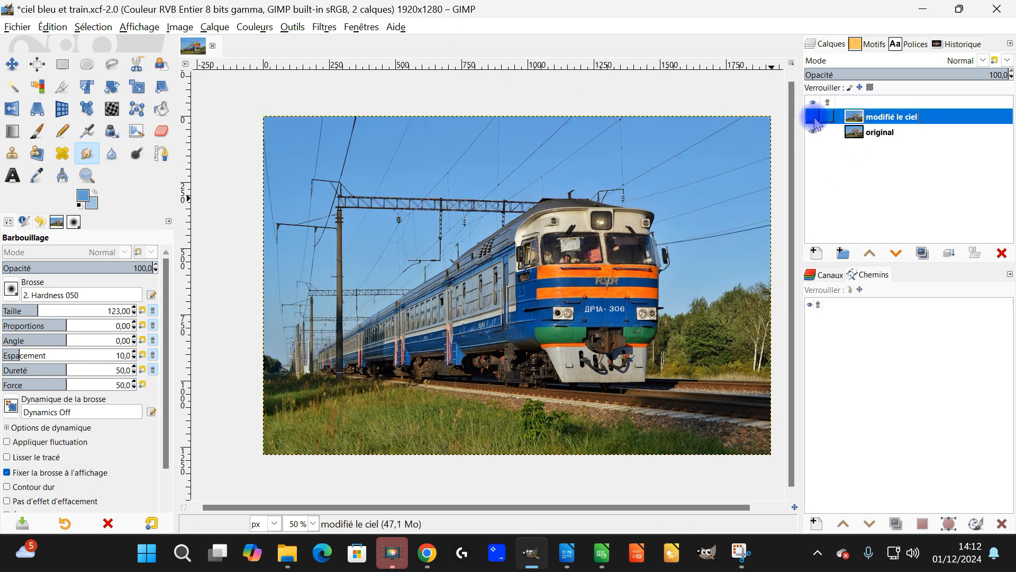
{"action": "left_click", "coordinate": [814, 117]}
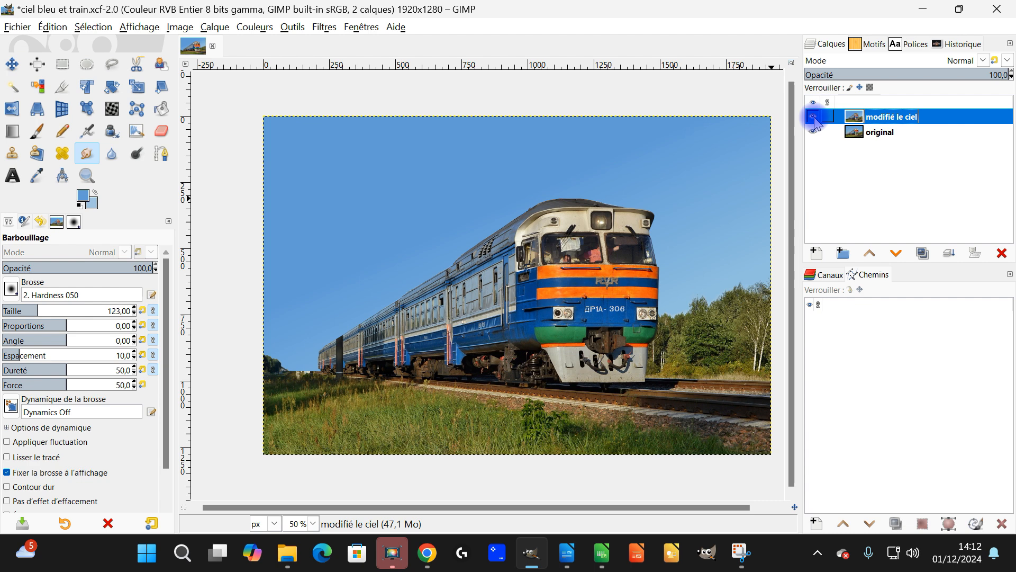
{"action": "left_click", "coordinate": [814, 118]}
{"action": "left_click", "coordinate": [814, 118]}
- Examine the horizon, the rear carriages and the leftover dark pole in front of the train at close range
{"action": "scroll", "coordinate": [236, 373], "scroll_direction": "up", "scroll_amount": 6}
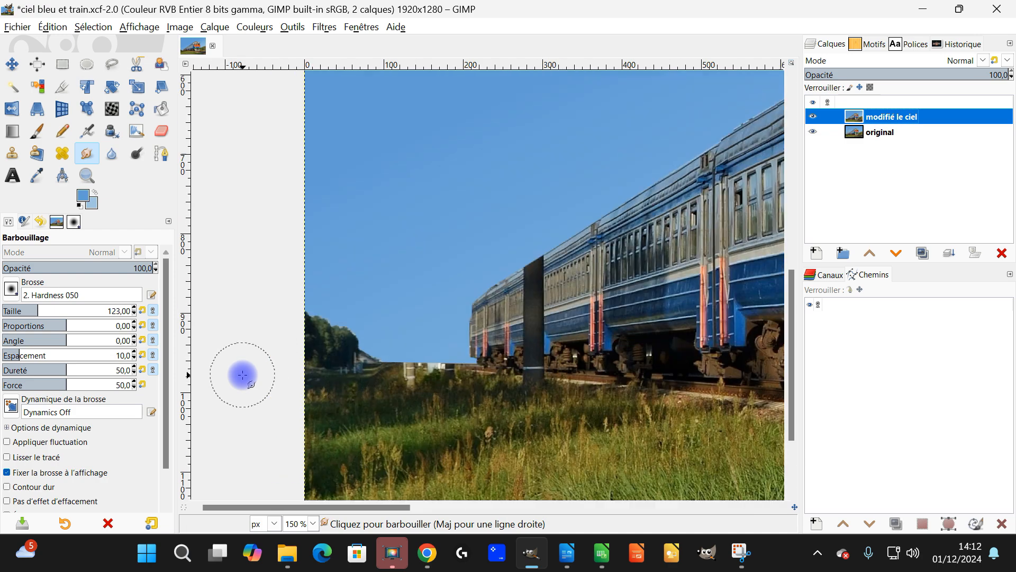
{"action": "scroll", "coordinate": [537, 360], "scroll_direction": "right", "scroll_amount": 5}
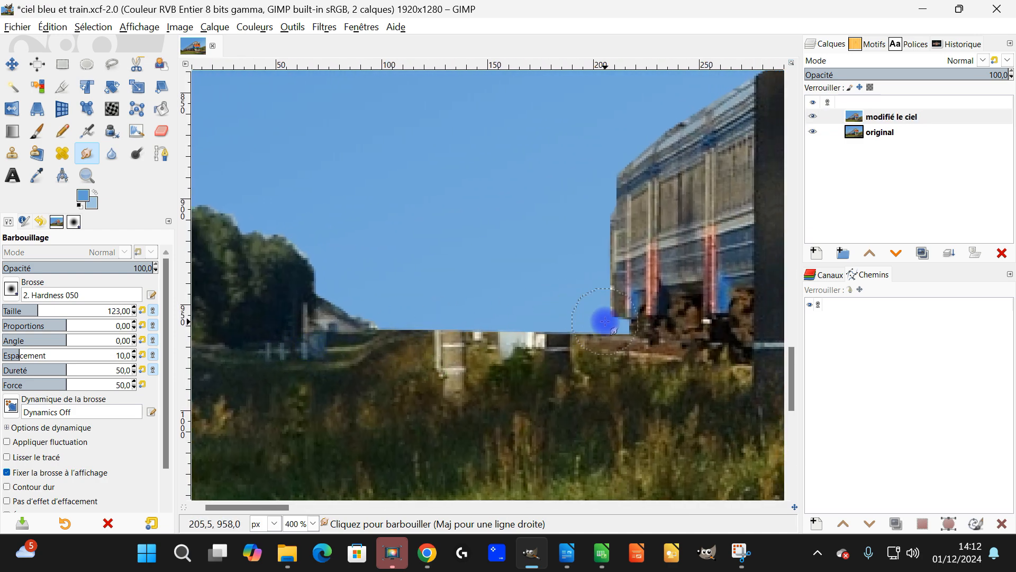
{"action": "scroll", "coordinate": [605, 322], "scroll_direction": "right", "scroll_amount": 10}
{"action": "scroll", "coordinate": [561, 307], "scroll_direction": "up", "scroll_amount": 5}
{"action": "left_click_drag", "start_coordinate": [615, 259], "coordinate": [427, 226]}
{"action": "scroll", "coordinate": [449, 203], "scroll_direction": "down", "scroll_amount": 1}
{"action": "left_click_drag", "start_coordinate": [466, 324], "coordinate": [478, 226]}
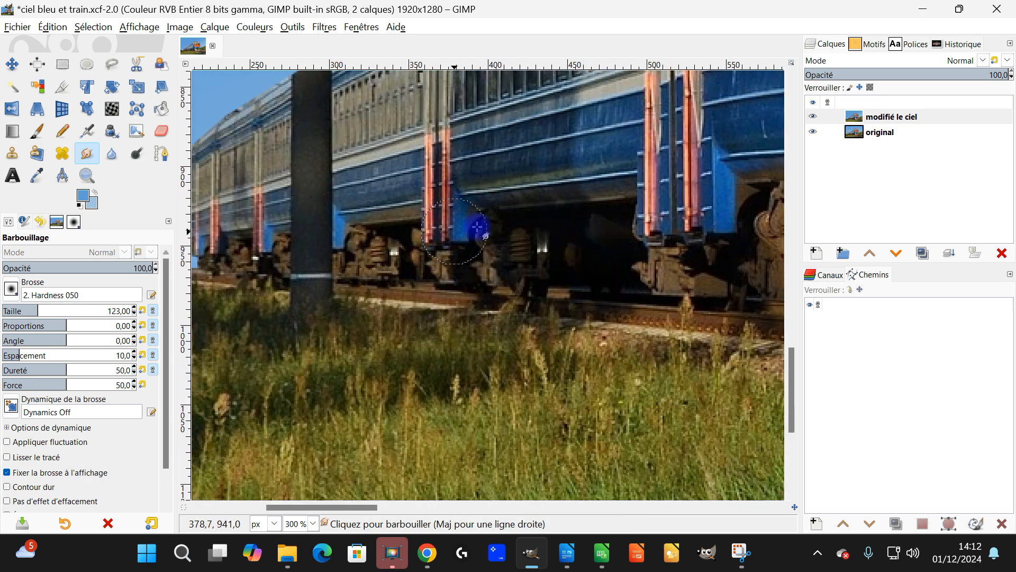
{"action": "scroll", "coordinate": [507, 218], "scroll_direction": "down", "scroll_amount": 2}
{"action": "left_click_drag", "start_coordinate": [528, 169], "coordinate": [588, 294]}
{"action": "scroll", "coordinate": [491, 226], "scroll_direction": "up", "scroll_amount": 1}
{"action": "scroll", "coordinate": [497, 316], "scroll_direction": "down", "scroll_amount": 1}
{"action": "scroll", "coordinate": [425, 289], "scroll_direction": "up", "scroll_amount": 2}
{"action": "scroll", "coordinate": [446, 295], "scroll_direction": "down", "scroll_amount": 2}
{"action": "scroll", "coordinate": [458, 294], "scroll_direction": "up", "scroll_amount": 1}
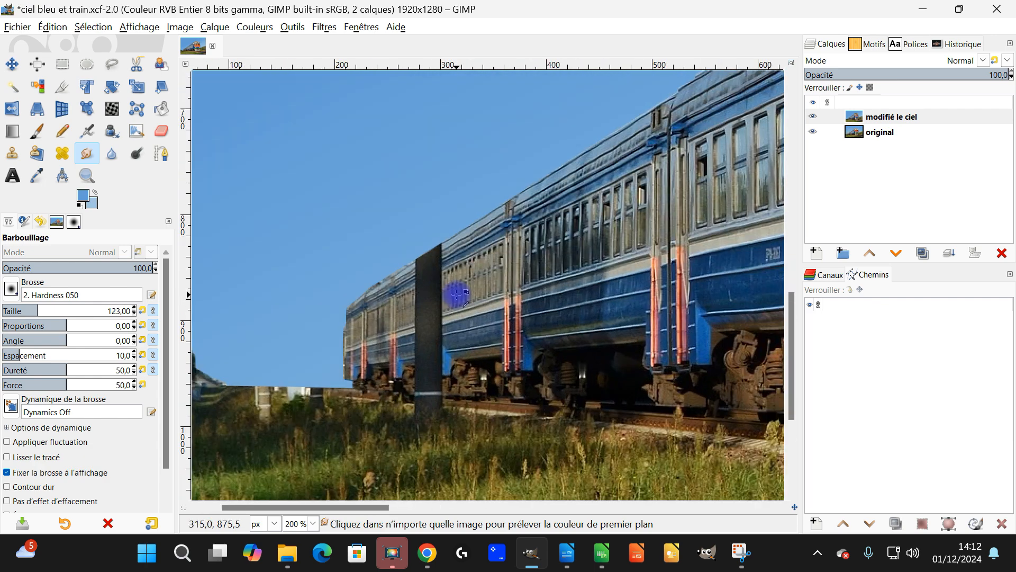
{"action": "left_click_drag", "start_coordinate": [593, 284], "coordinate": [486, 302]}
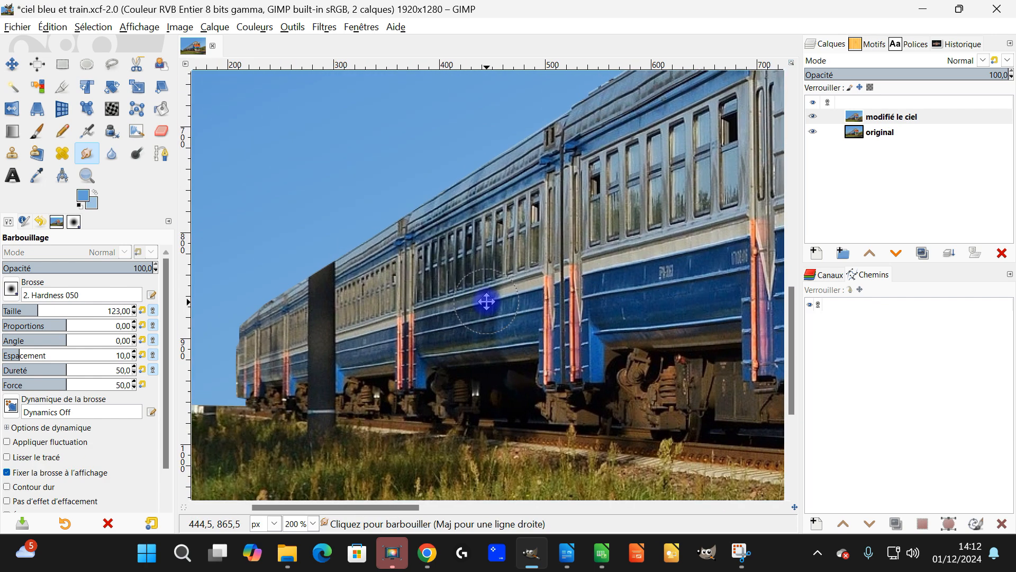
- Clone the carriage's upper window slats over the dark pole, sampling at about X 344, Y 829 with the Hardness 050 brush at size 123
{"action": "scroll", "coordinate": [487, 301], "scroll_direction": "up", "scroll_amount": 2}
{"action": "left_click_drag", "start_coordinate": [374, 436], "coordinate": [443, 338]}
{"action": "scroll", "coordinate": [376, 372], "scroll_direction": "up", "scroll_amount": 1}
{"action": "scroll", "coordinate": [378, 381], "scroll_direction": "up", "scroll_amount": 1}
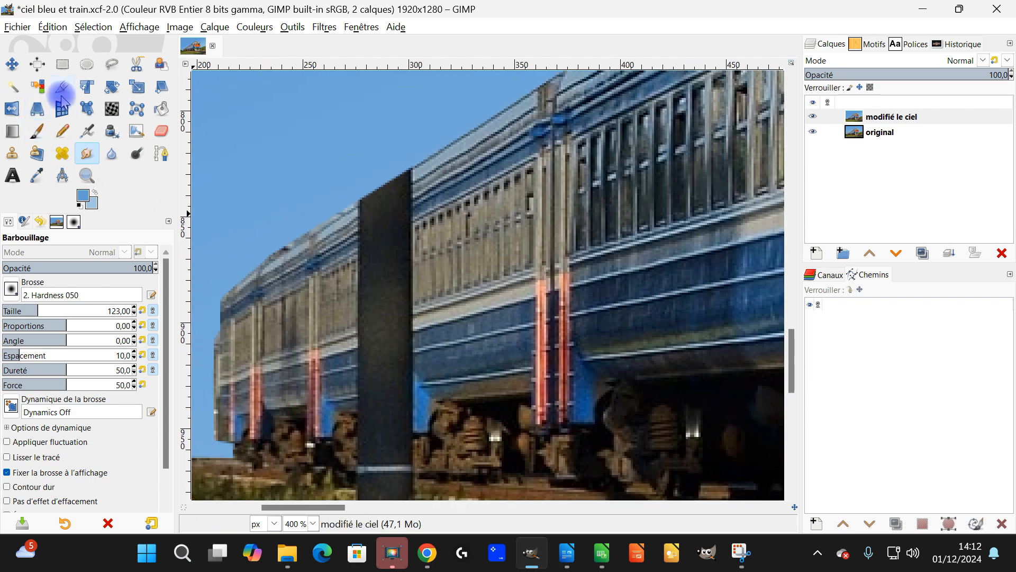
{"action": "left_click", "coordinate": [12, 153]}
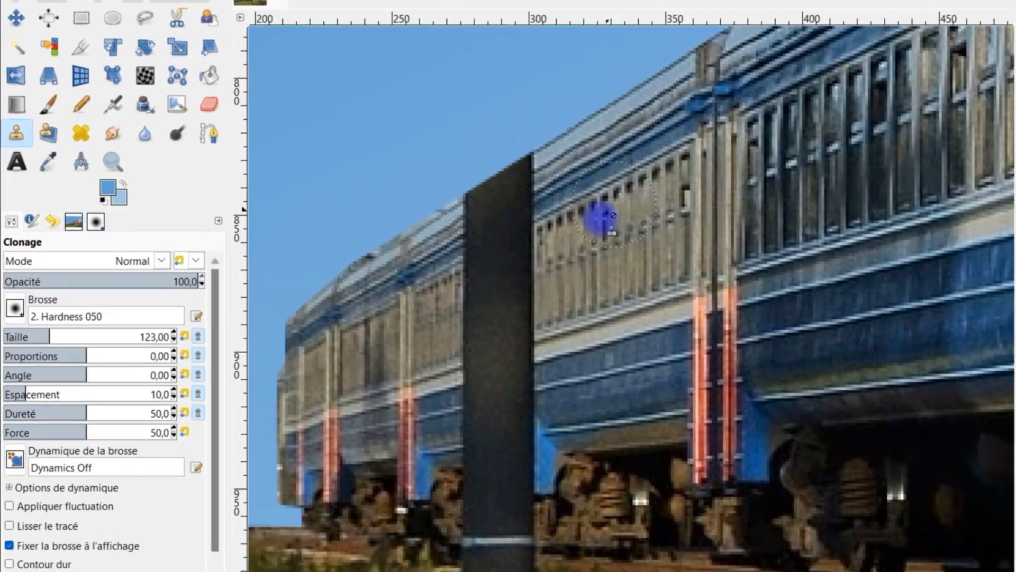
{"action": "scroll", "coordinate": [492, 232], "scroll_direction": "up", "scroll_amount": 1}
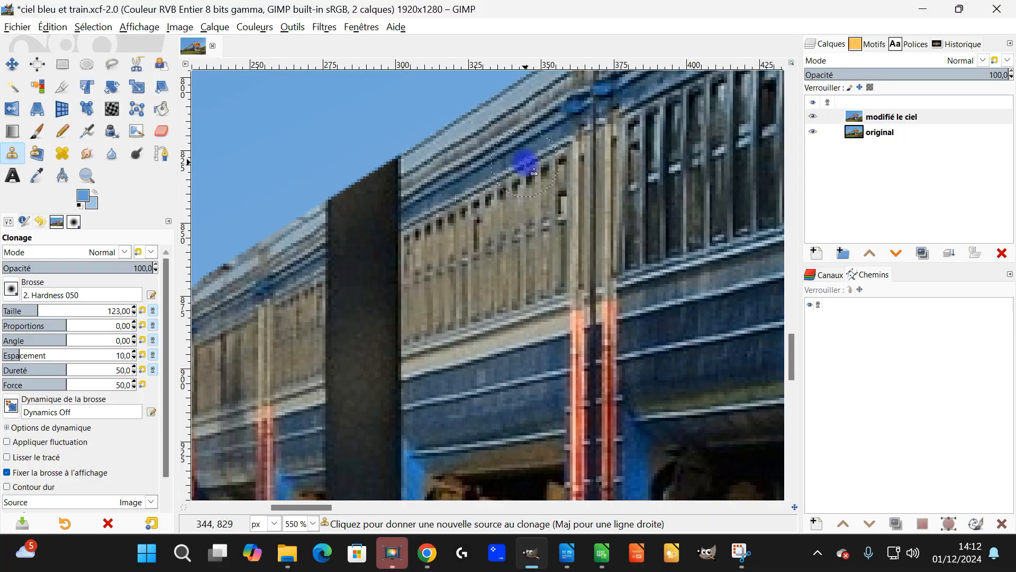
{"action": "left_click", "coordinate": [525, 164], "text": "ctrl"}
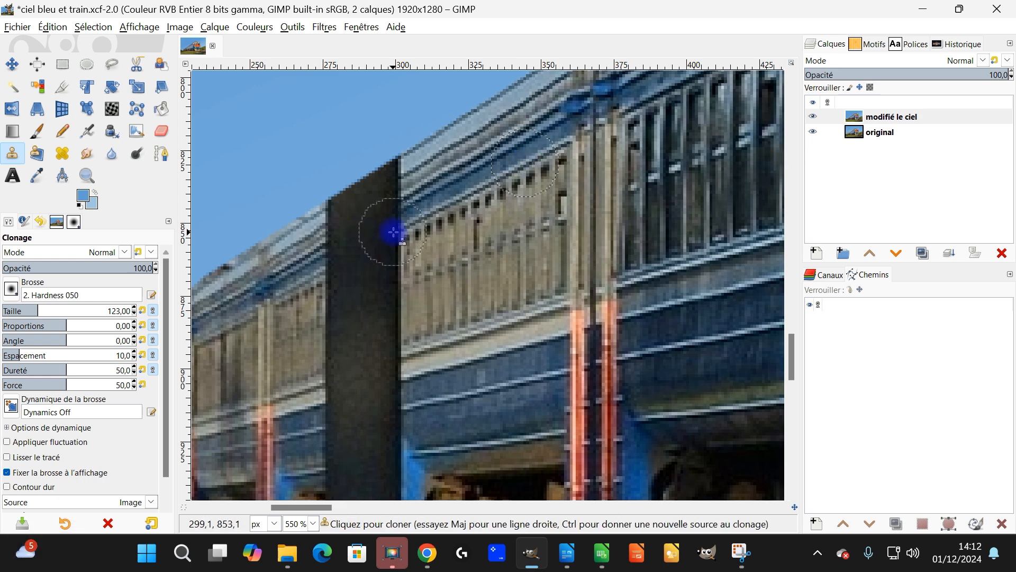
{"action": "mouse_move", "coordinate": [395, 231]}
{"action": "left_mouse_down"}
{"action": "mouse_move", "coordinate": [391, 261]}
{"action": "mouse_move", "coordinate": [368, 281]}
{"action": "left_mouse_up"}
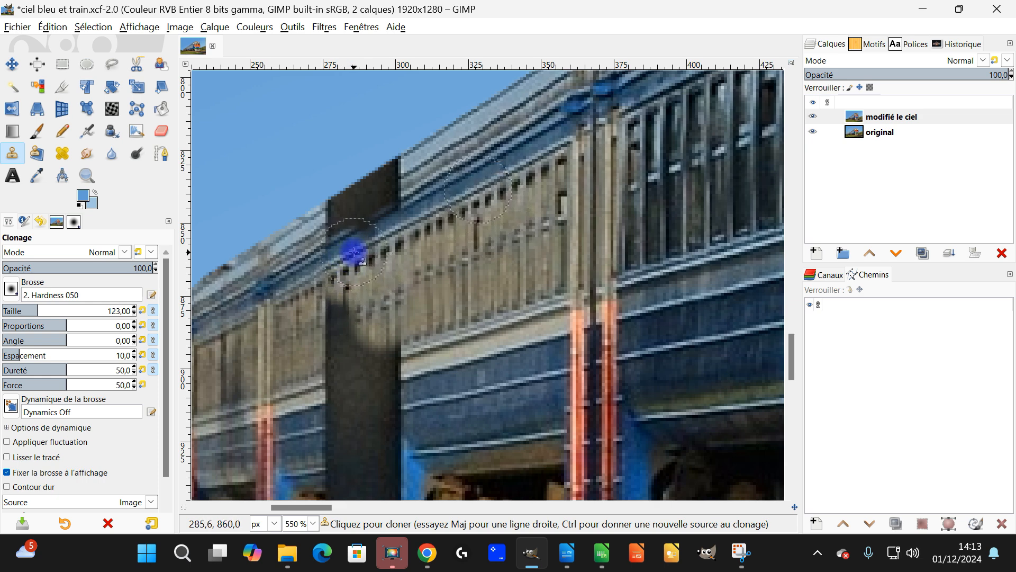
- Try to clone the carriage's roof lines over the pole from a new source, and undo the stroke
{"action": "left_click", "coordinate": [497, 157], "text": "ctrl"}
{"action": "mouse_move", "coordinate": [395, 208]}
{"action": "left_mouse_down"}
{"action": "mouse_move", "coordinate": [343, 236]}
{"action": "mouse_move", "coordinate": [399, 200]}
{"action": "mouse_move", "coordinate": [388, 205]}
{"action": "left_mouse_up"}
{"action": "left_click_drag", "start_coordinate": [456, 234], "coordinate": [503, 211]}
{"action": "key", "text": "ctrl+z"}
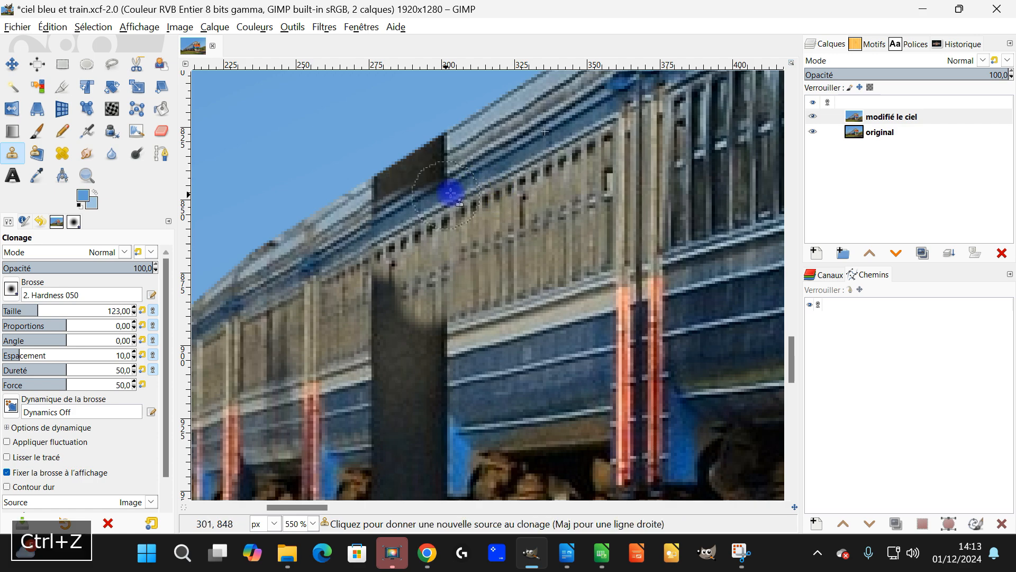
- Clone the carriage's lower roof lines over the pole just beneath the roof edge
{"action": "scroll", "coordinate": [477, 164], "scroll_direction": "up", "scroll_amount": 2}
{"action": "mouse_move", "coordinate": [417, 201]}
{"action": "left_mouse_down"}
{"action": "mouse_move", "coordinate": [321, 232]}
{"action": "mouse_move", "coordinate": [435, 167]}
{"action": "left_mouse_up"}
{"action": "scroll", "coordinate": [495, 139], "scroll_direction": "down", "scroll_amount": 2}
{"action": "scroll", "coordinate": [431, 398], "scroll_direction": "up", "scroll_amount": 1}
- Clone the light band below the windows over the pole, sampling at about X 340, Y 885, and fill in the remaining window slats
{"action": "left_click", "coordinate": [638, 224], "text": "ctrl"}
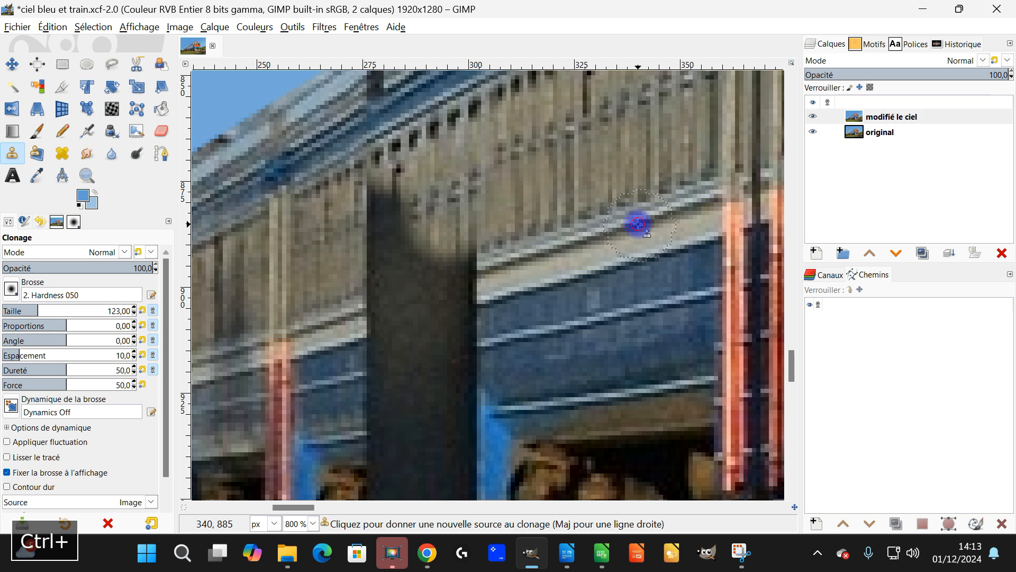
{"action": "mouse_move", "coordinate": [468, 274]}
{"action": "left_mouse_down"}
{"action": "mouse_move", "coordinate": [385, 324]}
{"action": "mouse_move", "coordinate": [399, 302]}
{"action": "mouse_move", "coordinate": [385, 272]}
{"action": "mouse_move", "coordinate": [370, 297]}
{"action": "mouse_move", "coordinate": [398, 203]}
{"action": "mouse_move", "coordinate": [381, 179]}
{"action": "left_mouse_up"}
{"action": "scroll", "coordinate": [476, 196], "scroll_direction": "up", "scroll_amount": 3}
{"action": "left_click", "coordinate": [656, 229], "text": "ctrl"}
{"action": "mouse_move", "coordinate": [479, 303]}
{"action": "left_mouse_down"}
{"action": "mouse_move", "coordinate": [431, 333]}
{"action": "mouse_move", "coordinate": [409, 308]}
{"action": "left_mouse_up"}
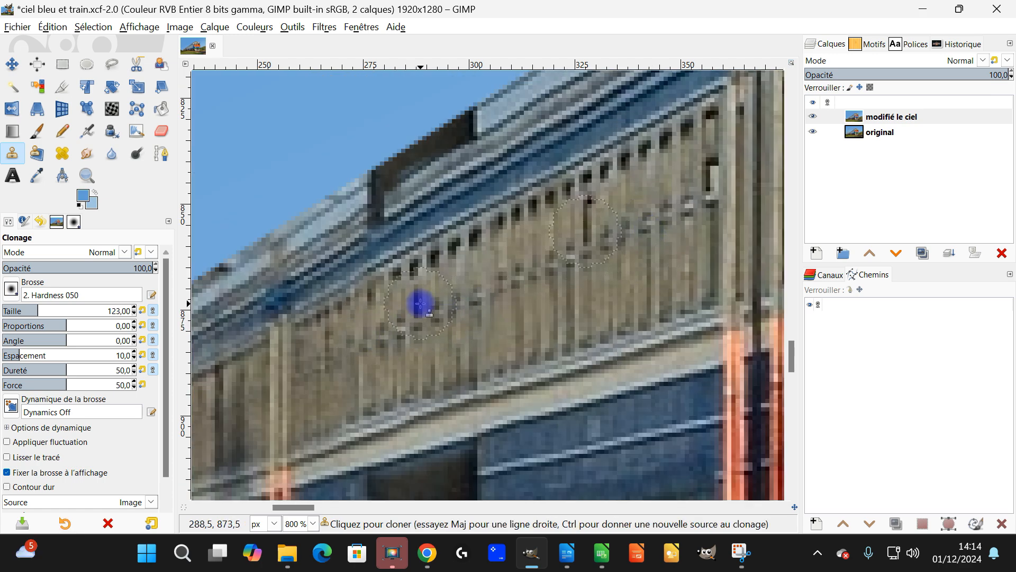
- Clone the light upper roof band over the dark pole remnant along the carriage's roof edge, sampling from the intact roof nearby
{"action": "scroll", "coordinate": [530, 280], "scroll_direction": "down", "scroll_amount": 3}
{"action": "scroll", "coordinate": [546, 339], "scroll_direction": "up", "scroll_amount": 2}
{"action": "scroll", "coordinate": [492, 397], "scroll_direction": "down", "scroll_amount": 2}
{"action": "scroll", "coordinate": [470, 370], "scroll_direction": "up", "scroll_amount": 1}
{"action": "scroll", "coordinate": [519, 445], "scroll_direction": "up", "scroll_amount": 1}
{"action": "scroll", "coordinate": [515, 365], "scroll_direction": "down", "scroll_amount": 1}
{"action": "scroll", "coordinate": [502, 272], "scroll_direction": "up", "scroll_amount": 2}
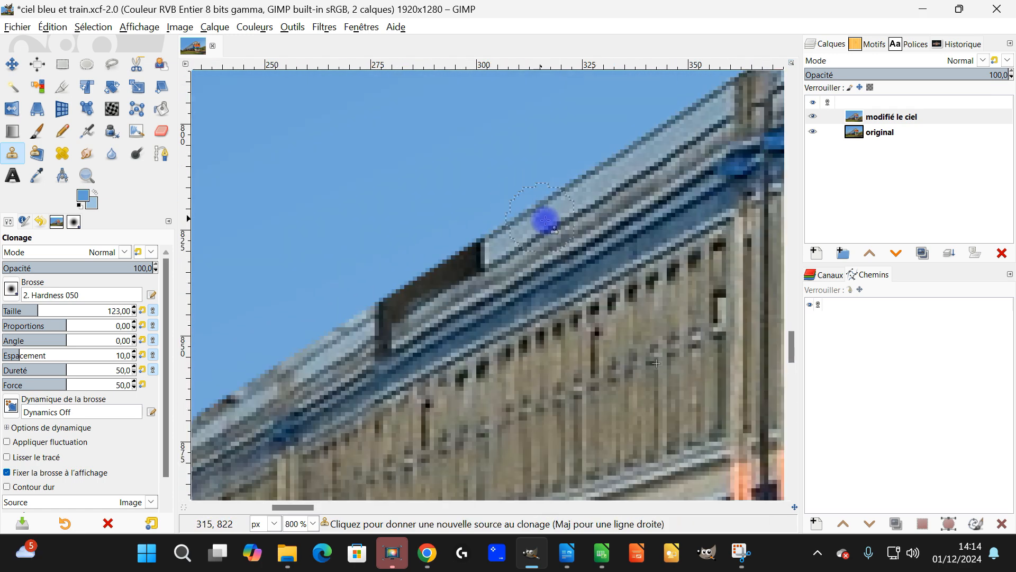
{"action": "left_click", "coordinate": [631, 183], "text": "ctrl"}
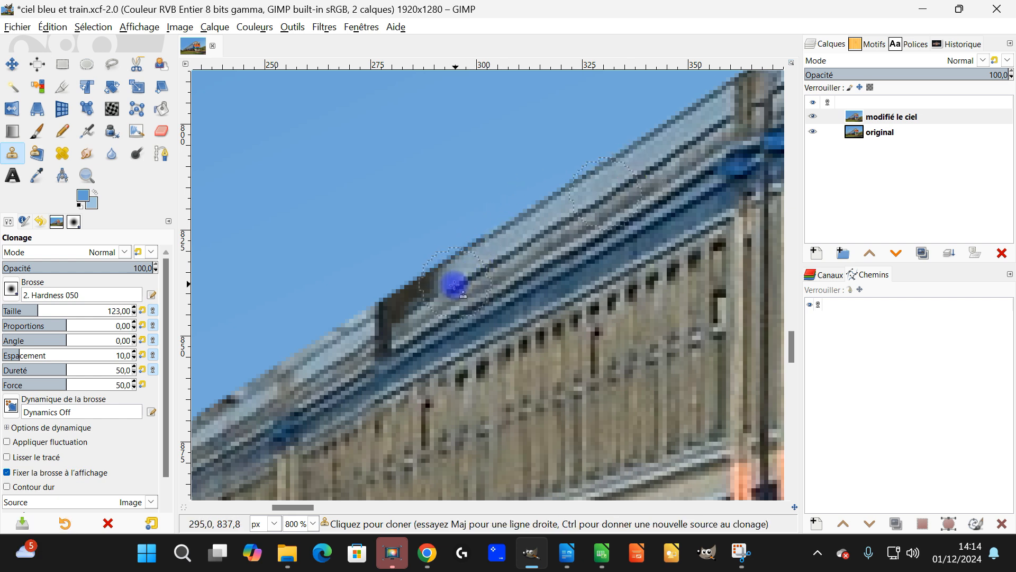
{"action": "scroll", "coordinate": [437, 295], "scroll_direction": "down", "scroll_amount": 5}
{"action": "scroll", "coordinate": [563, 356], "scroll_direction": "up", "scroll_amount": 5}
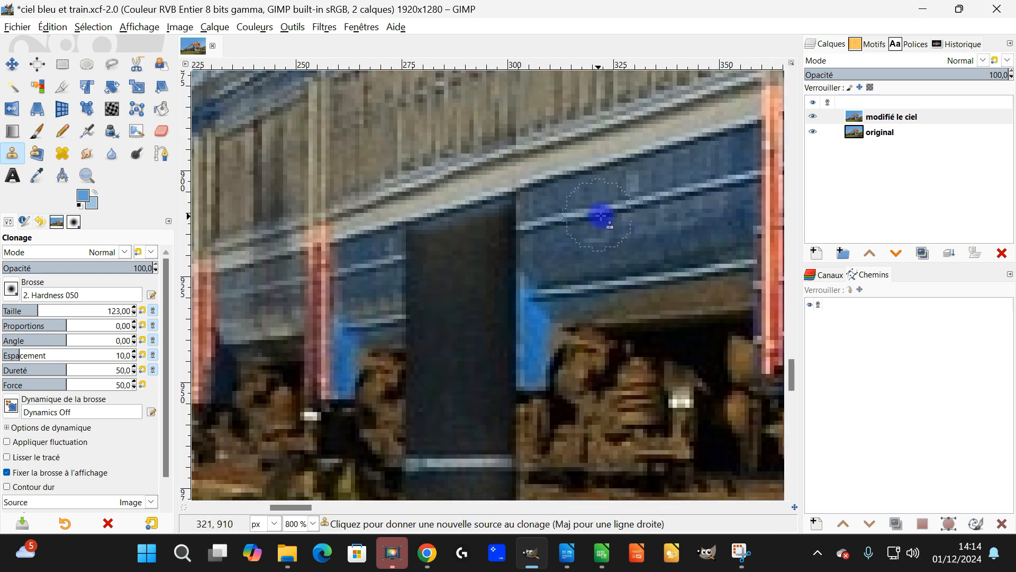
{"action": "scroll", "coordinate": [544, 356], "scroll_direction": "down", "scroll_amount": 5}
{"action": "scroll", "coordinate": [447, 272], "scroll_direction": "up", "scroll_amount": 6}
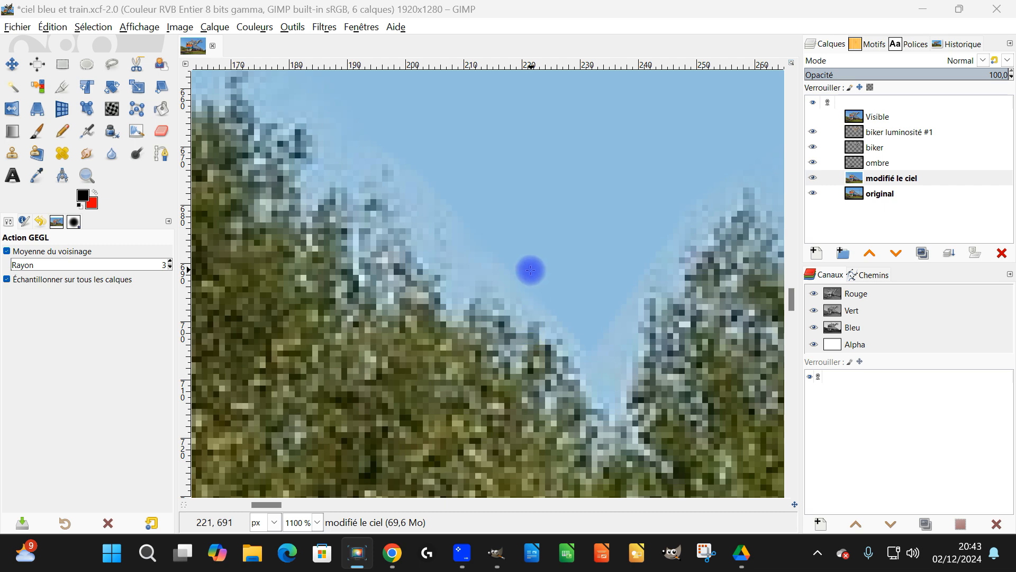
- Select the sky above the trees on the modifié le ciel layer with the Fuzzy Select tool in replace mode, adjusting the threshold interactively
{"action": "scroll", "coordinate": [531, 270], "scroll_direction": "down", "scroll_amount": 1}
{"action": "scroll", "coordinate": [595, 224], "scroll_direction": "right", "scroll_amount": 3}
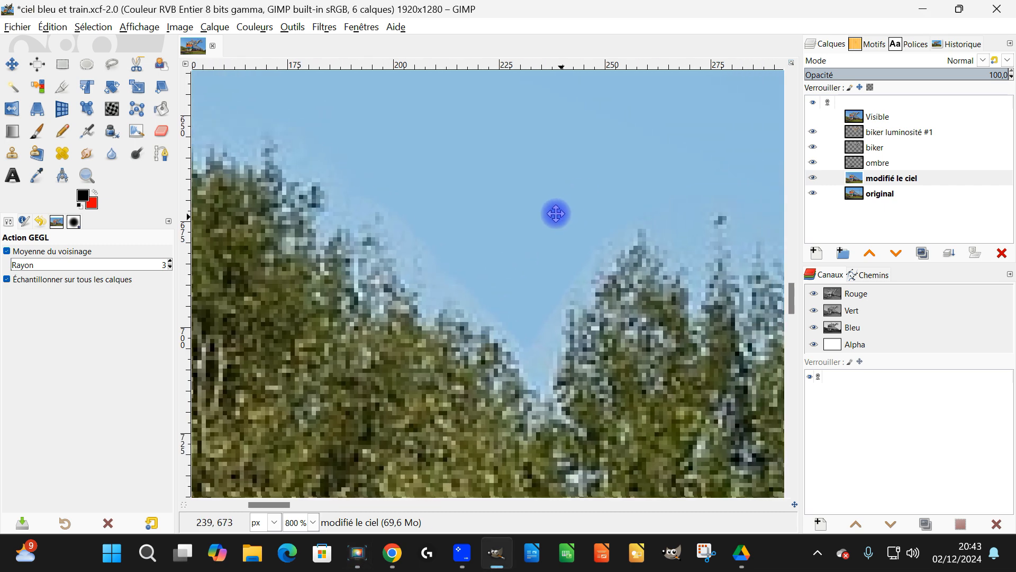
{"action": "scroll", "coordinate": [416, 290], "scroll_direction": "up", "scroll_amount": 2}
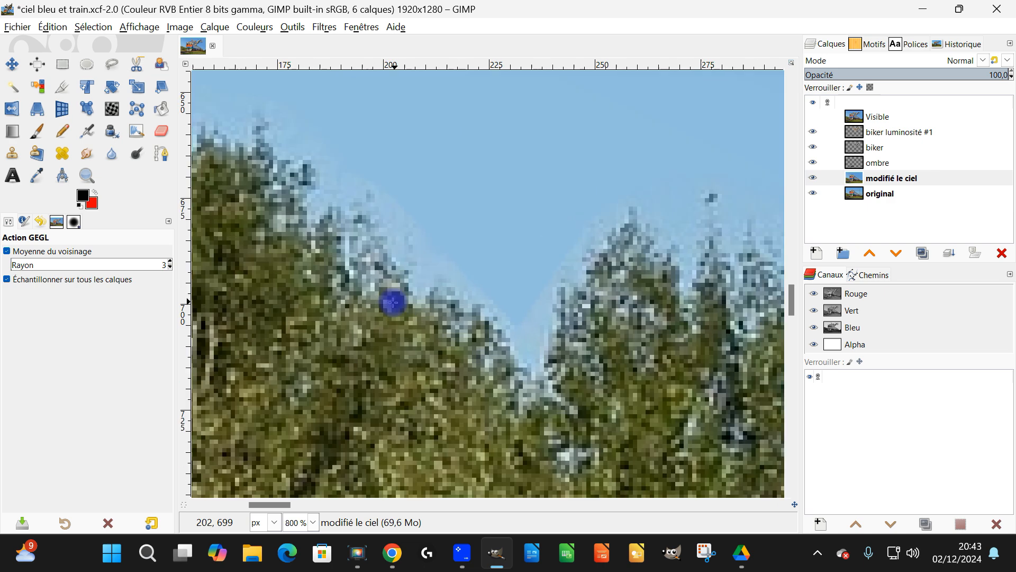
{"action": "left_click_drag", "start_coordinate": [472, 351], "coordinate": [483, 357]}
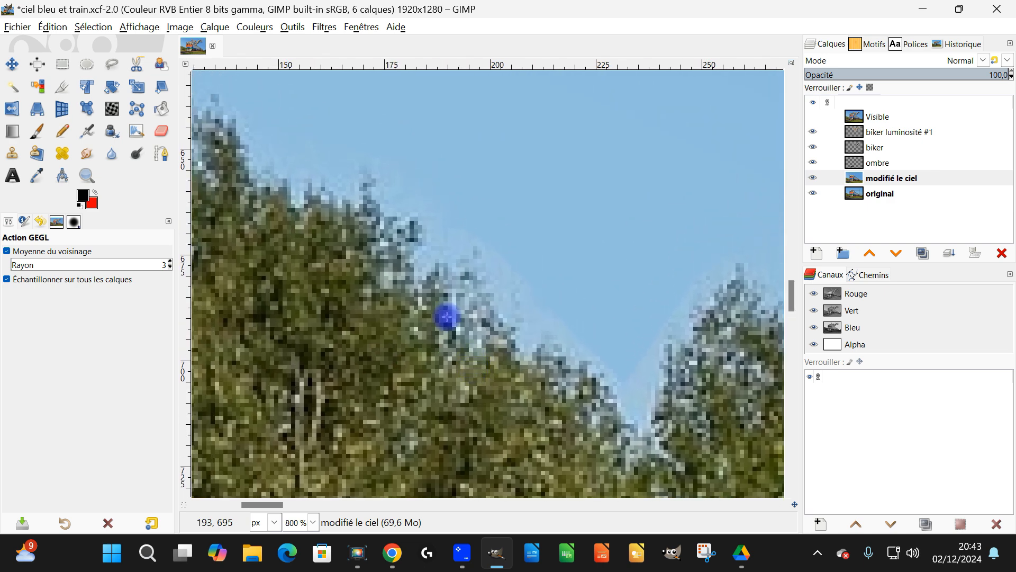
{"action": "left_click_drag", "start_coordinate": [606, 239], "coordinate": [496, 343]}
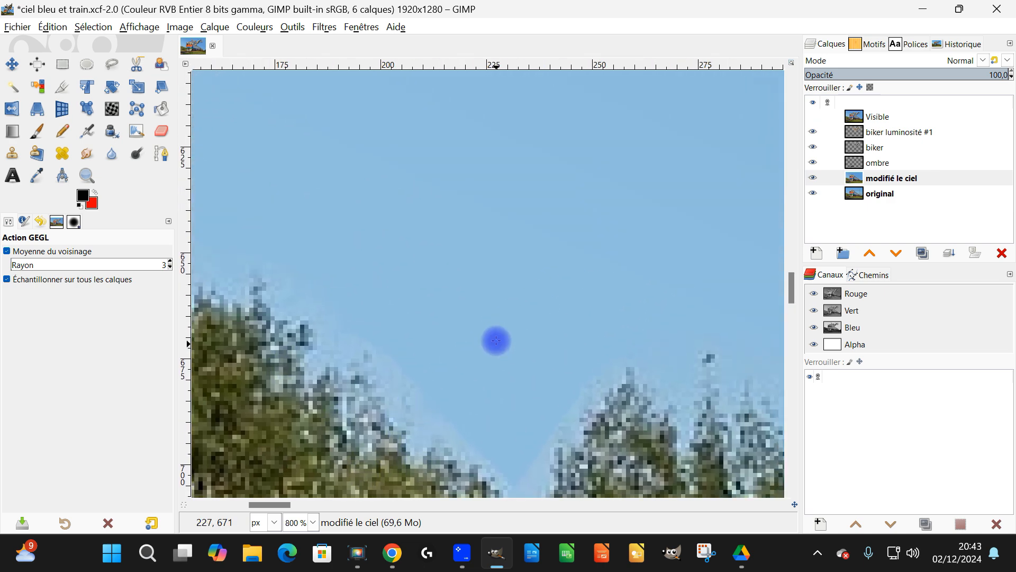
{"action": "left_click_drag", "start_coordinate": [530, 385], "coordinate": [561, 268]}
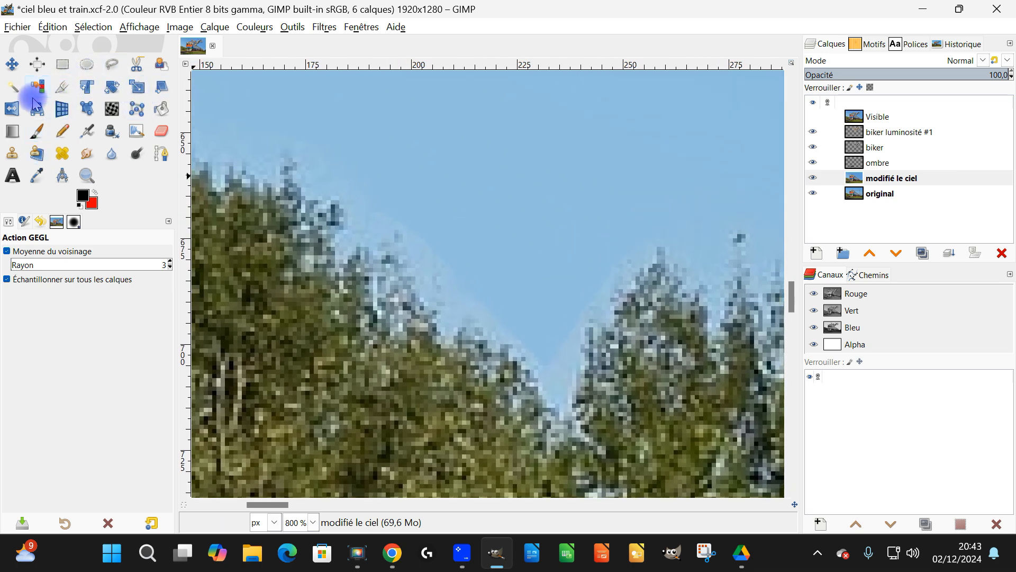
{"action": "left_click", "coordinate": [12, 86]}
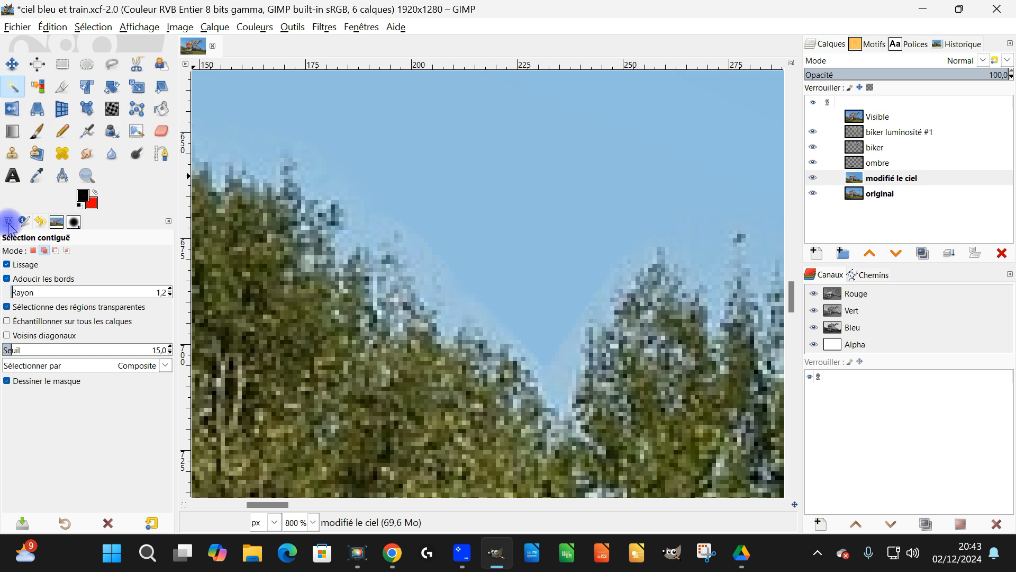
{"action": "left_click", "coordinate": [33, 250]}
{"action": "left_click_drag", "start_coordinate": [535, 205], "coordinate": [584, 251]}
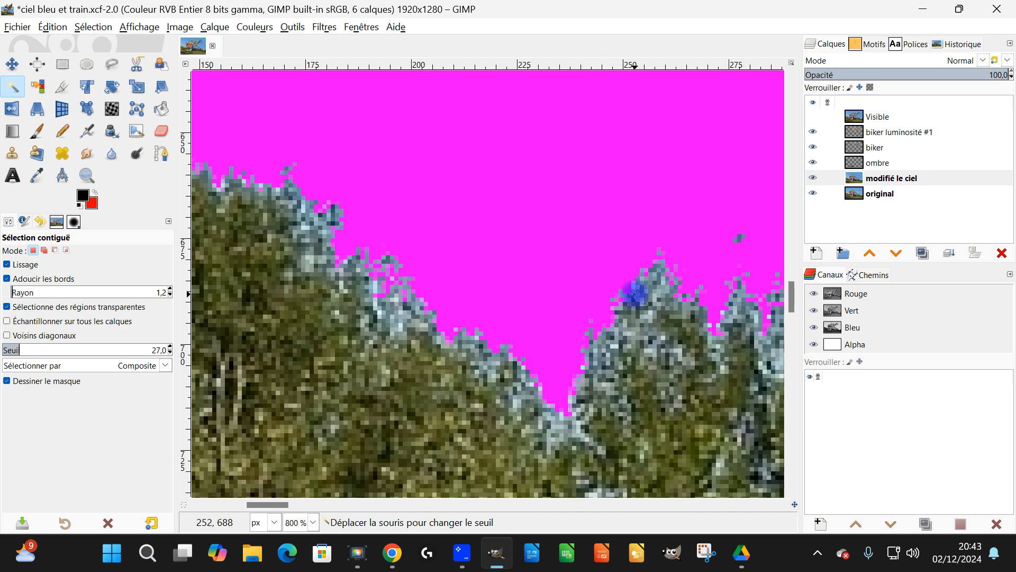
{"action": "left_click_drag", "start_coordinate": [635, 295], "coordinate": [618, 273]}
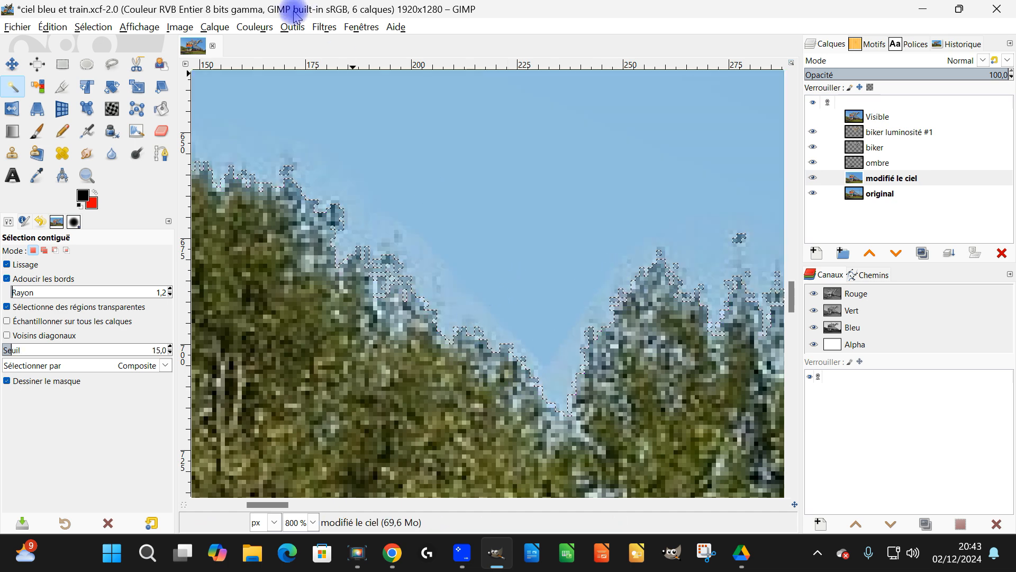
- Apply HSV Noise to the selected sky with dulling 3, hue 3.00, saturation 0.014 and value 0.033
{"action": "left_click", "coordinate": [316, 27]}
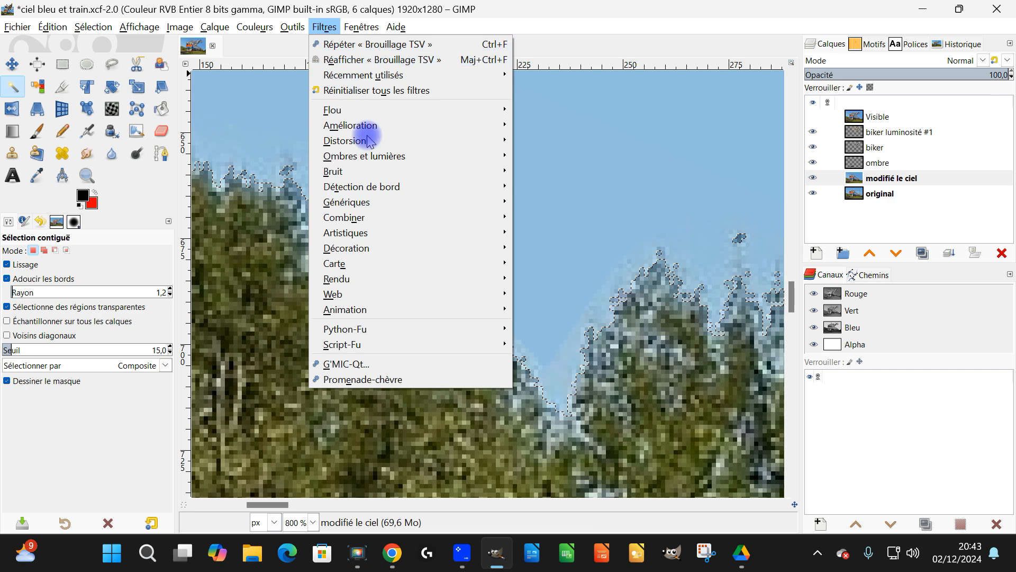
{"action": "mouse_move", "coordinate": [378, 172]}
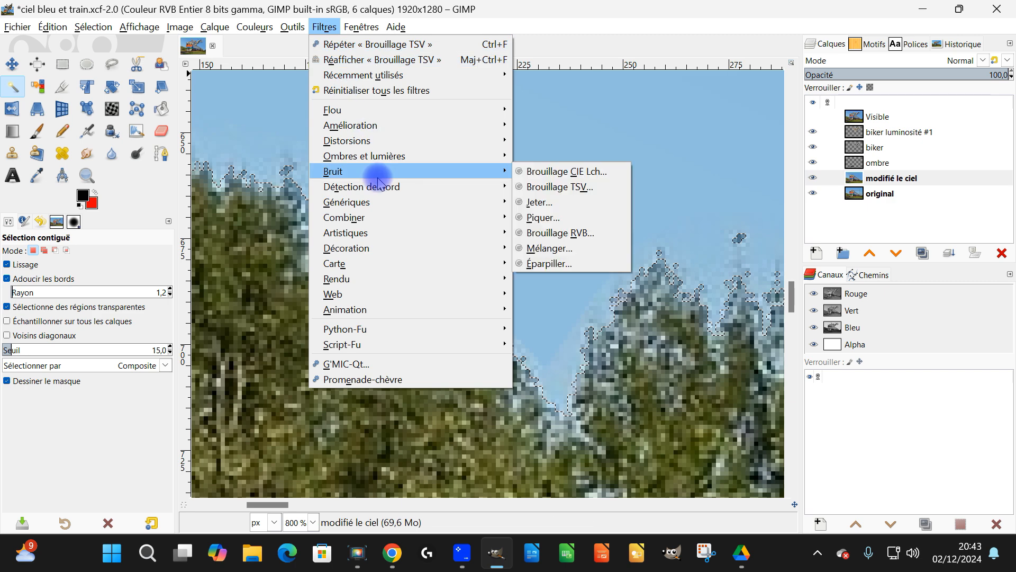
{"action": "left_click", "coordinate": [566, 189]}
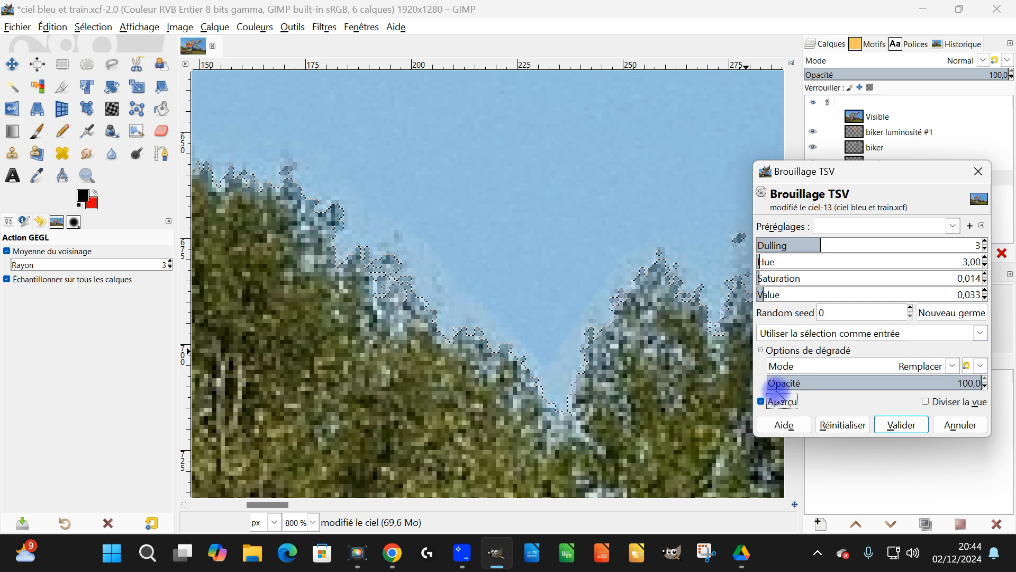
{"action": "left_click", "coordinate": [902, 425]}
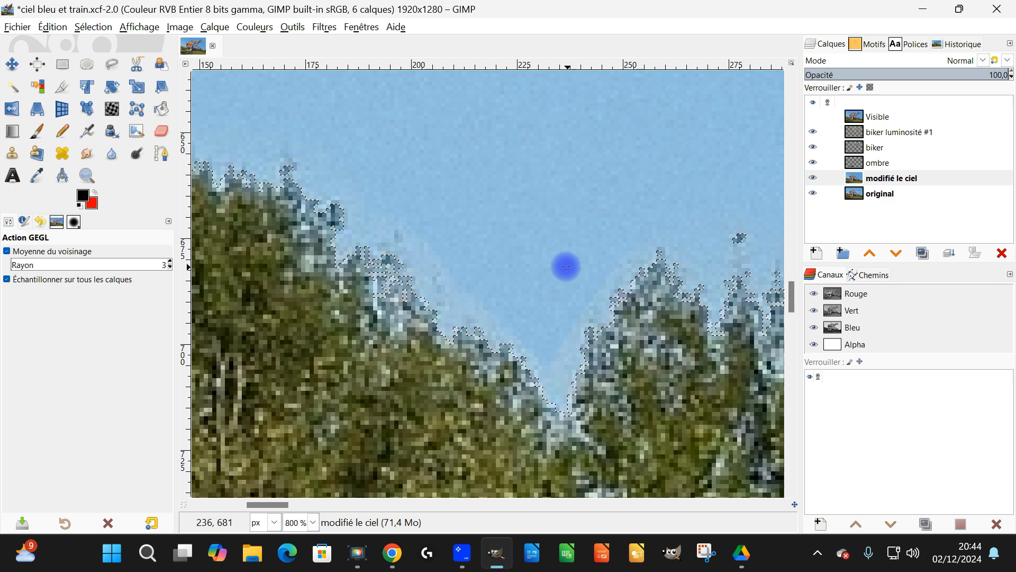
- Remove the selection and check how the HSV noise blends the sky with the treetops
{"action": "scroll", "coordinate": [524, 270], "scroll_direction": "down", "scroll_amount": 1}
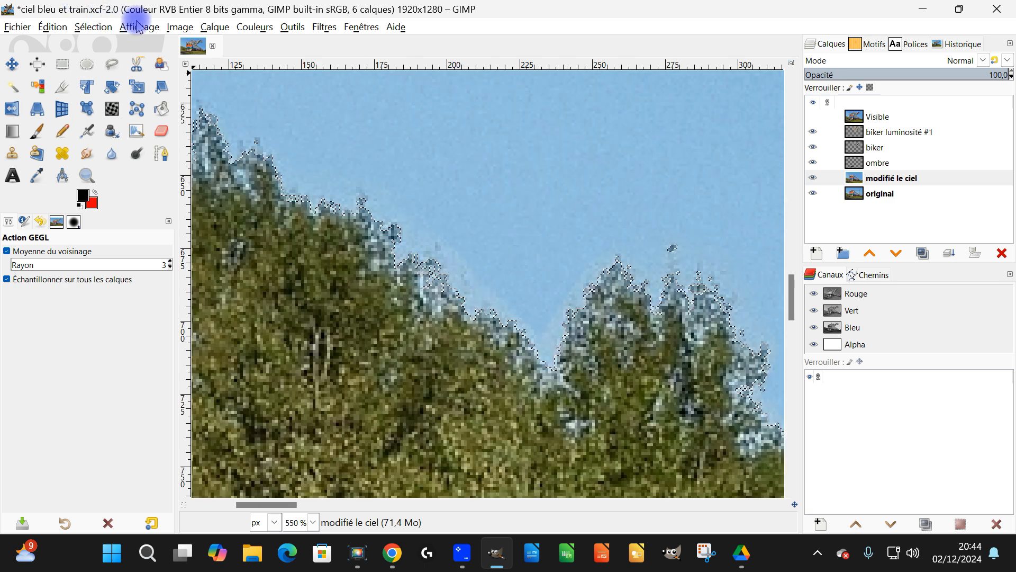
{"action": "left_click", "coordinate": [137, 26]}
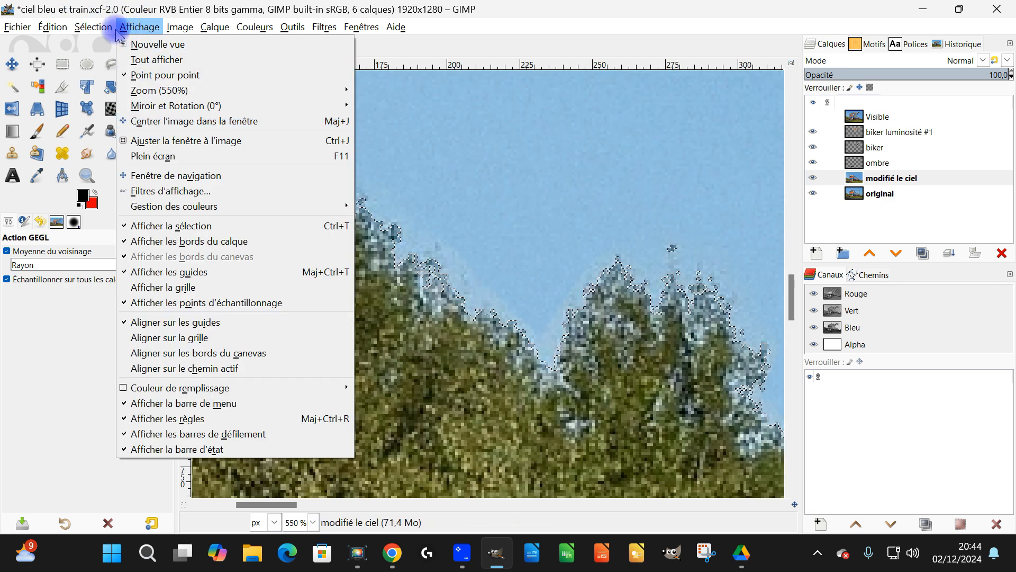
{"action": "mouse_move", "coordinate": [93, 26]}
{"action": "left_click", "coordinate": [123, 61]}
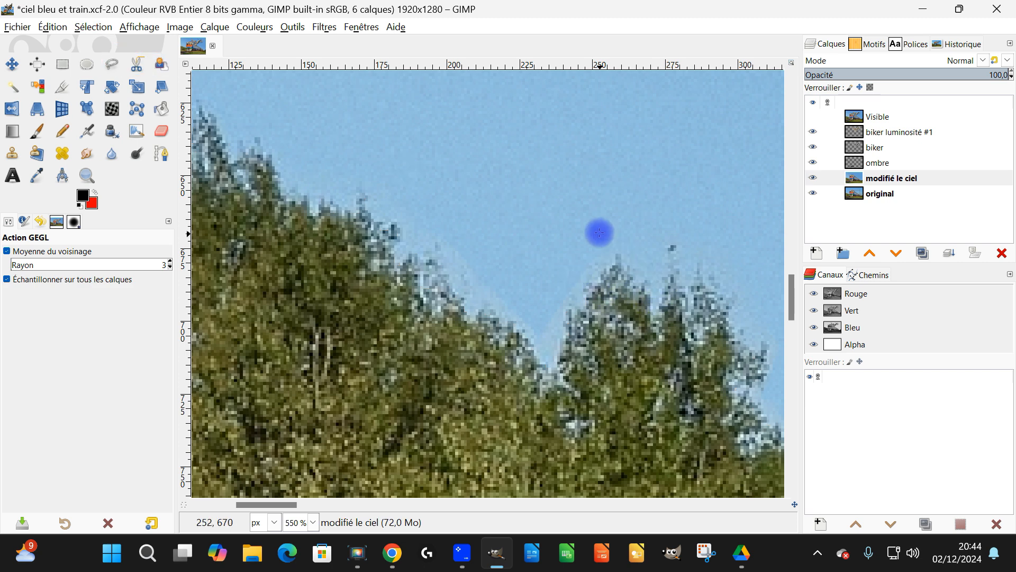
{"action": "left_click_drag", "start_coordinate": [585, 199], "coordinate": [533, 272]}
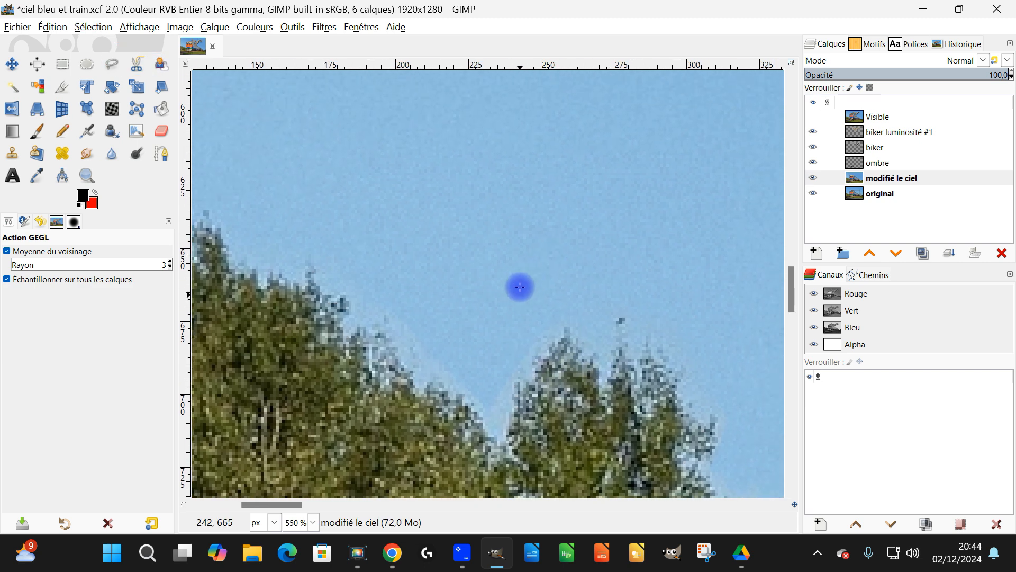
{"action": "left_click_drag", "start_coordinate": [544, 313], "coordinate": [567, 238]}
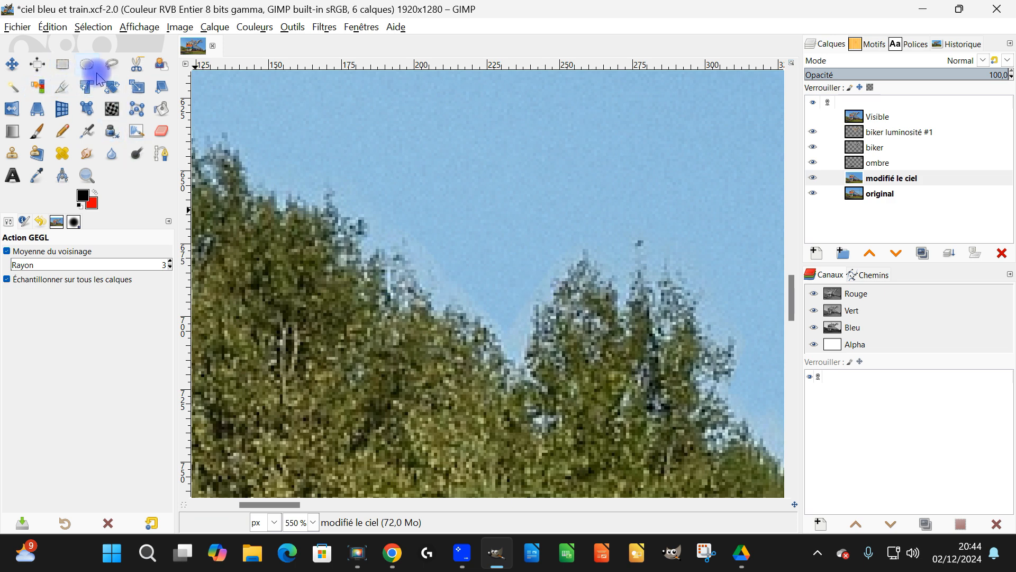
- Reselect the sky around the treetops with the Fuzzy Select tool
{"action": "left_click", "coordinate": [12, 86]}
{"action": "left_click_drag", "start_coordinate": [440, 290], "coordinate": [513, 345]}
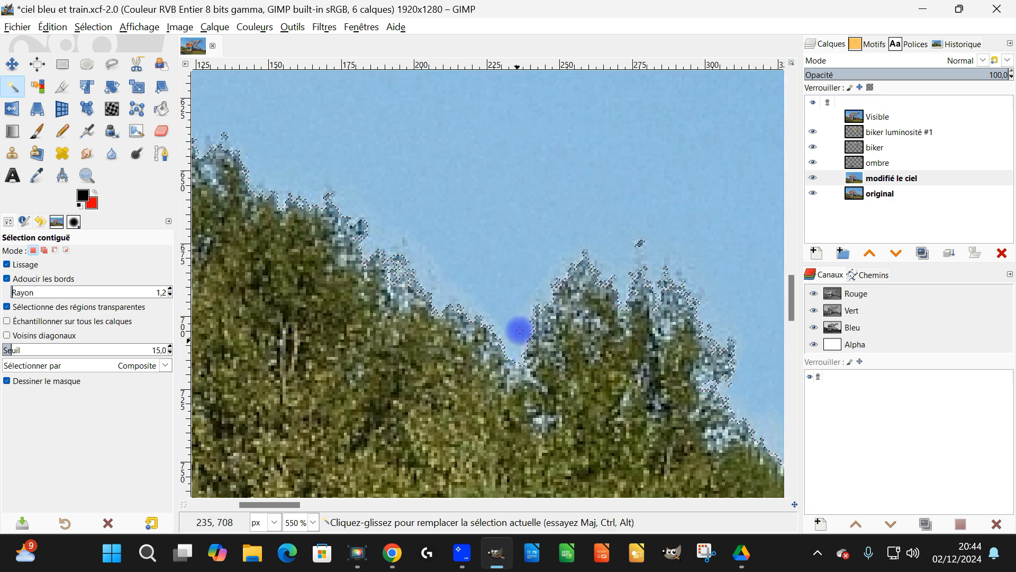
{"action": "scroll", "coordinate": [472, 296], "scroll_direction": "up", "scroll_amount": 3, "text": "ctrl"}
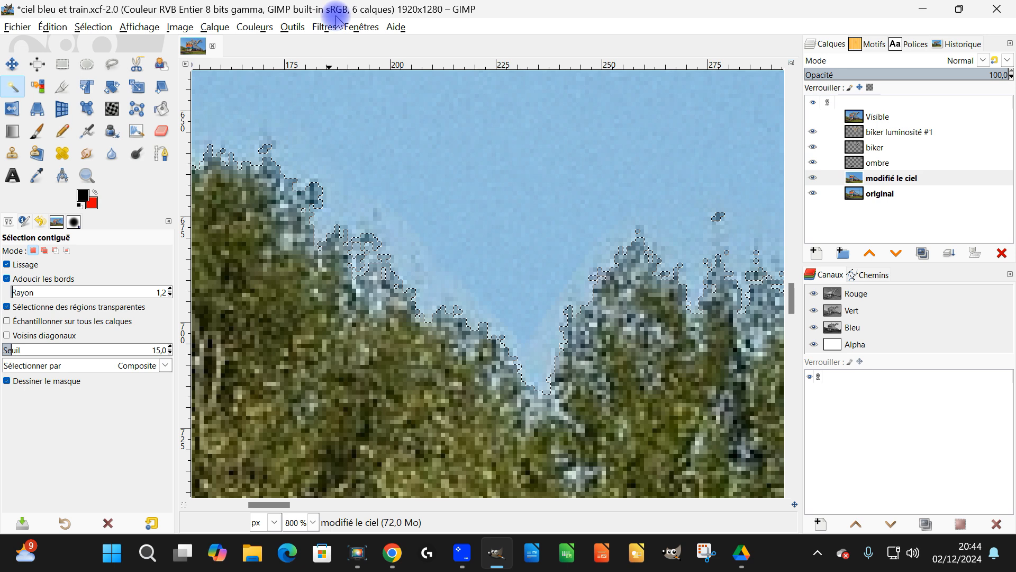
- Apply RGB Noise to the selected sky with red 0.035, green 0.019 and blue 0.115
{"action": "left_click", "coordinate": [324, 27]}
{"action": "mouse_move", "coordinate": [389, 171]}
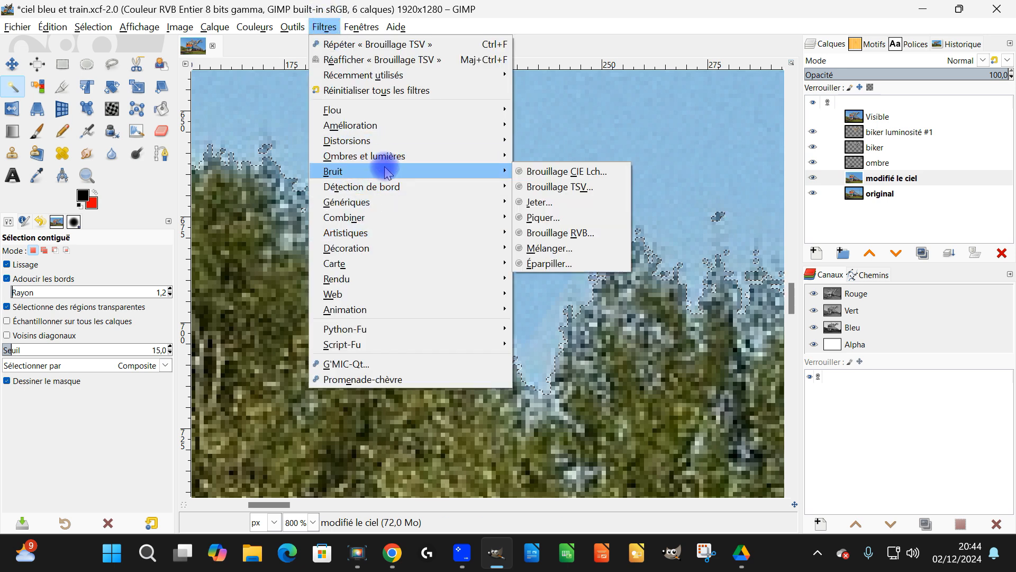
{"action": "left_click", "coordinate": [582, 238]}
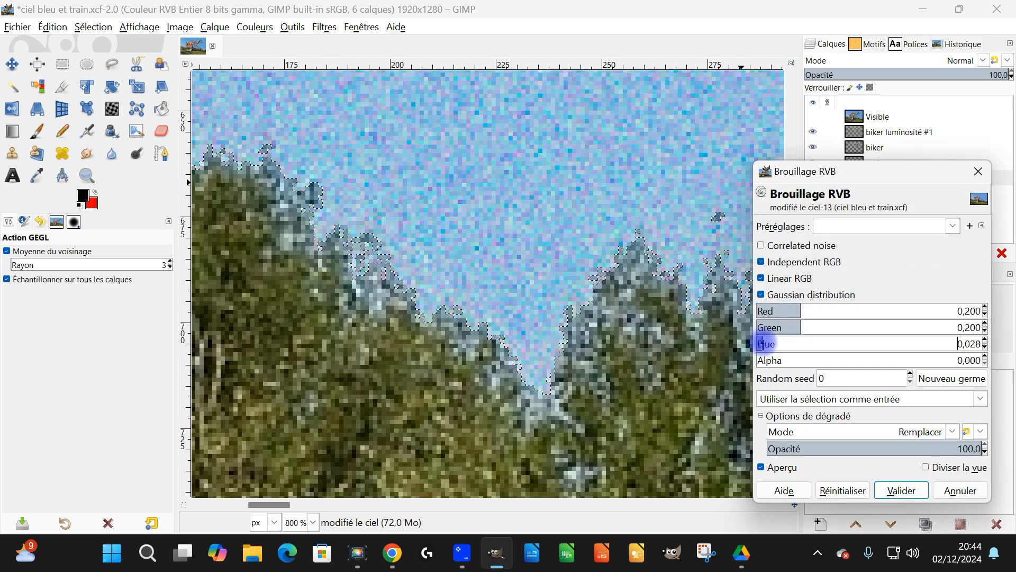
{"action": "left_click_drag", "start_coordinate": [778, 335], "coordinate": [769, 329]}
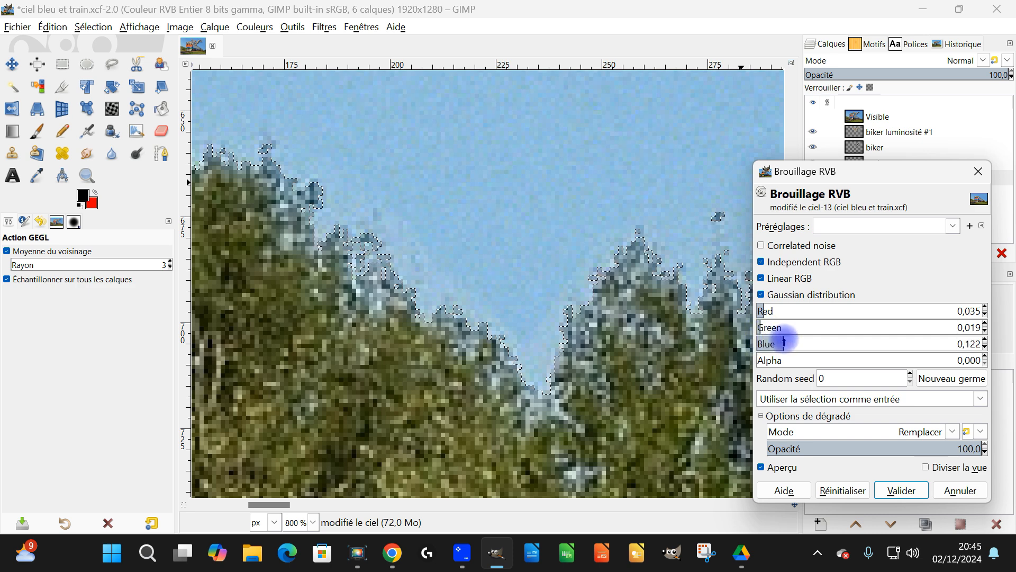
{"action": "scroll", "coordinate": [549, 367], "scroll_direction": "down", "scroll_amount": 2}
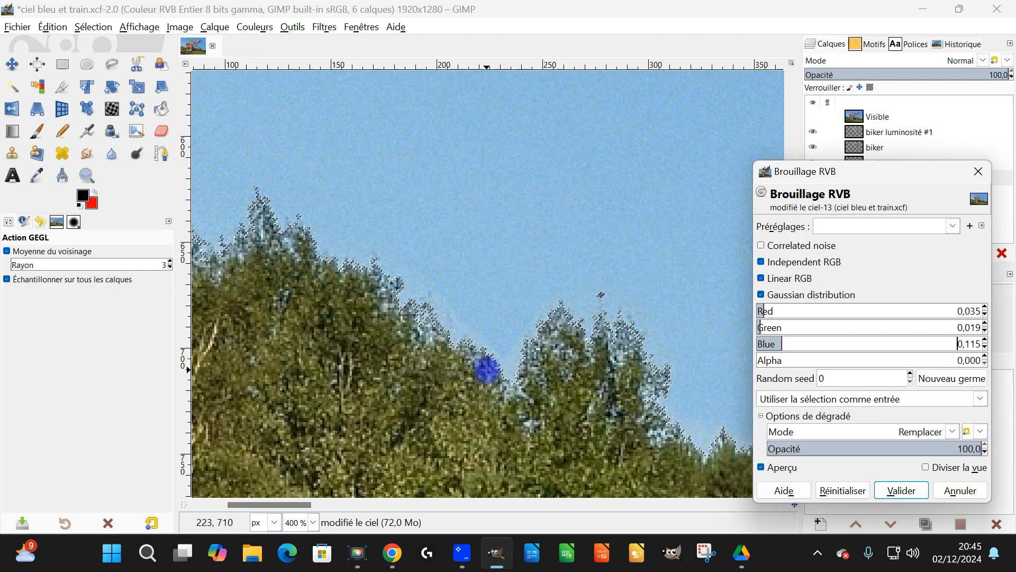
{"action": "left_click", "coordinate": [905, 485]}
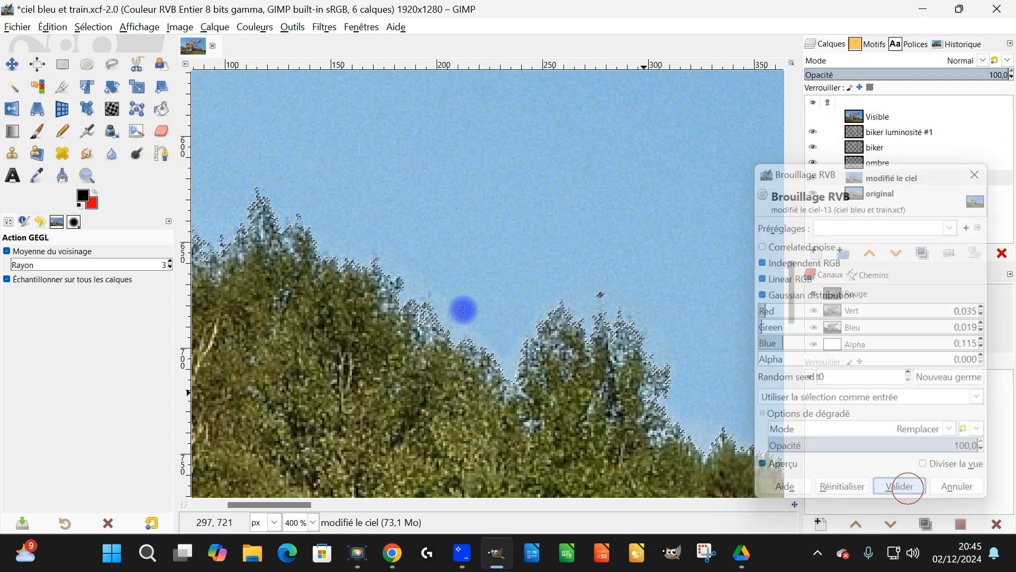
- Clear the sky selection and inspect the grain of the sky along the tree line
{"action": "left_click", "coordinate": [93, 27]}
{"action": "left_click", "coordinate": [95, 58]}
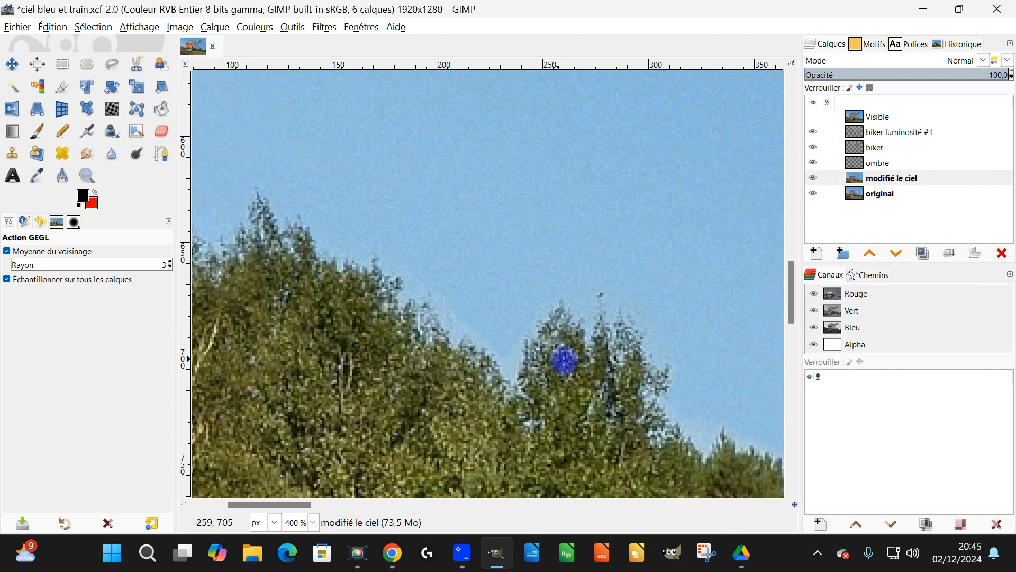
{"action": "left_click_drag", "start_coordinate": [564, 236], "coordinate": [576, 245]}
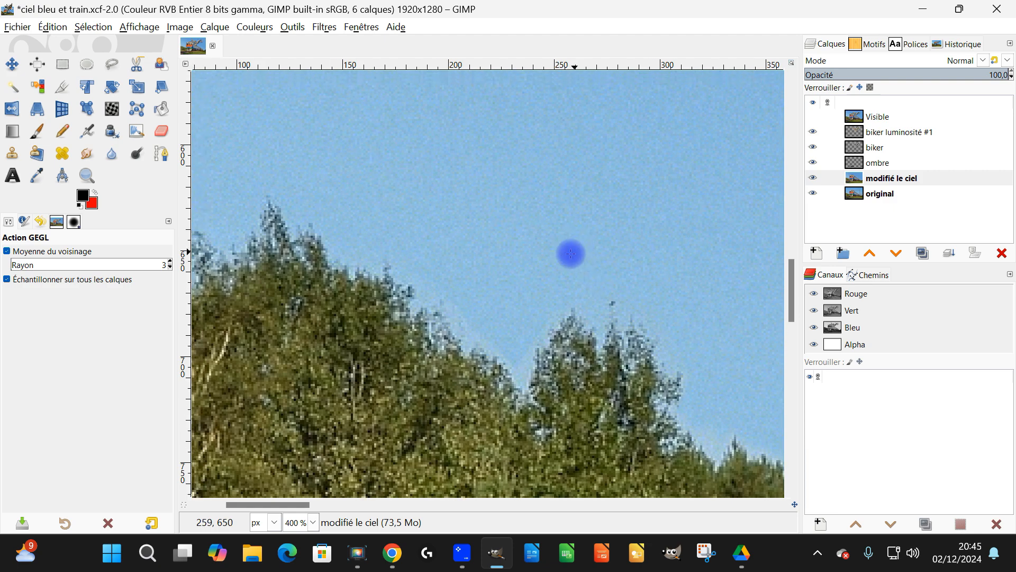
{"action": "left_click_drag", "start_coordinate": [628, 287], "coordinate": [578, 231]}
{"action": "scroll", "coordinate": [588, 317], "scroll_direction": "up", "scroll_amount": 3}
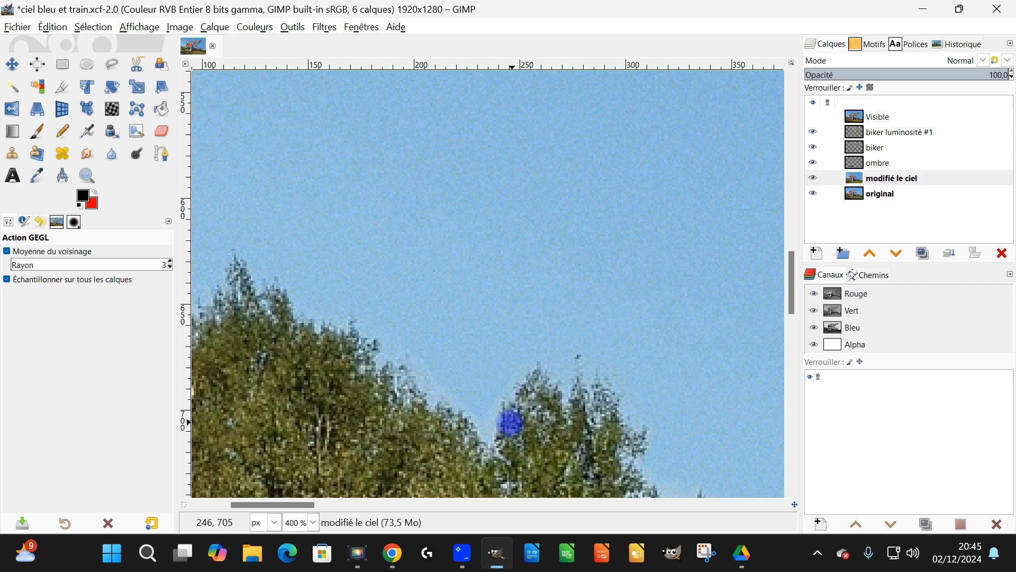
{"action": "scroll", "coordinate": [491, 429], "scroll_direction": "up", "scroll_amount": 2}
{"action": "scroll", "coordinate": [491, 429], "scroll_direction": "up", "scroll_amount": 1}
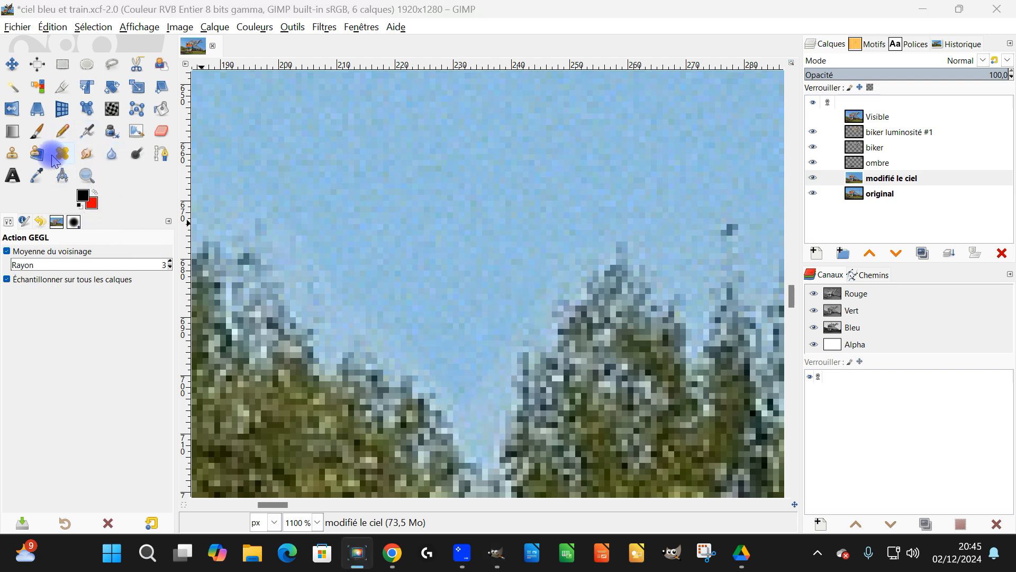
- Activate the Smudge tool with the 2. Hardness 075 brush at size 101 and examine the pale fringe along the treetops
{"action": "left_click", "coordinate": [81, 156]}
{"action": "scroll", "coordinate": [540, 268], "scroll_direction": "down", "scroll_amount": 1}
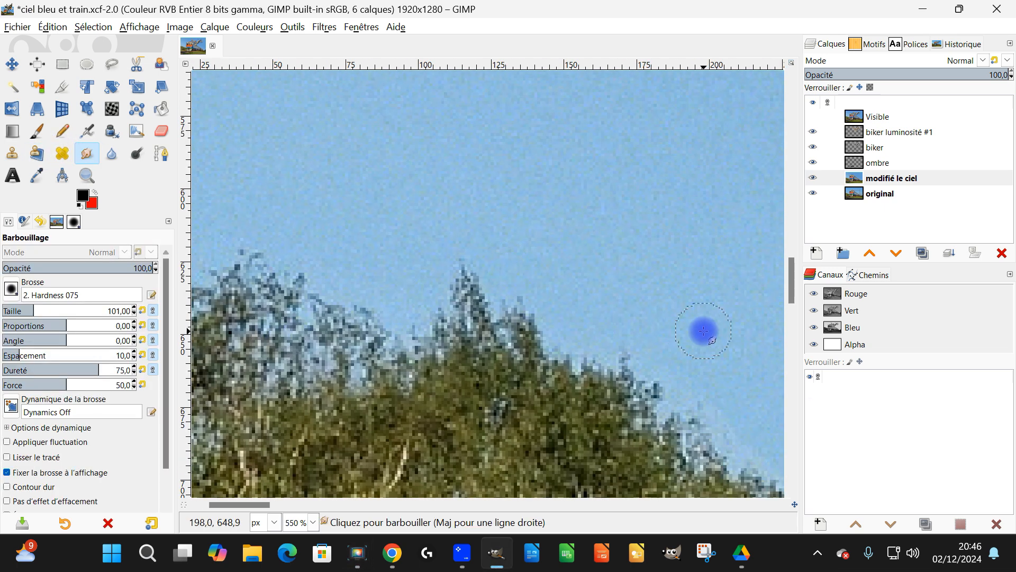
{"action": "scroll", "coordinate": [621, 374], "scroll_direction": "down", "scroll_amount": 1}
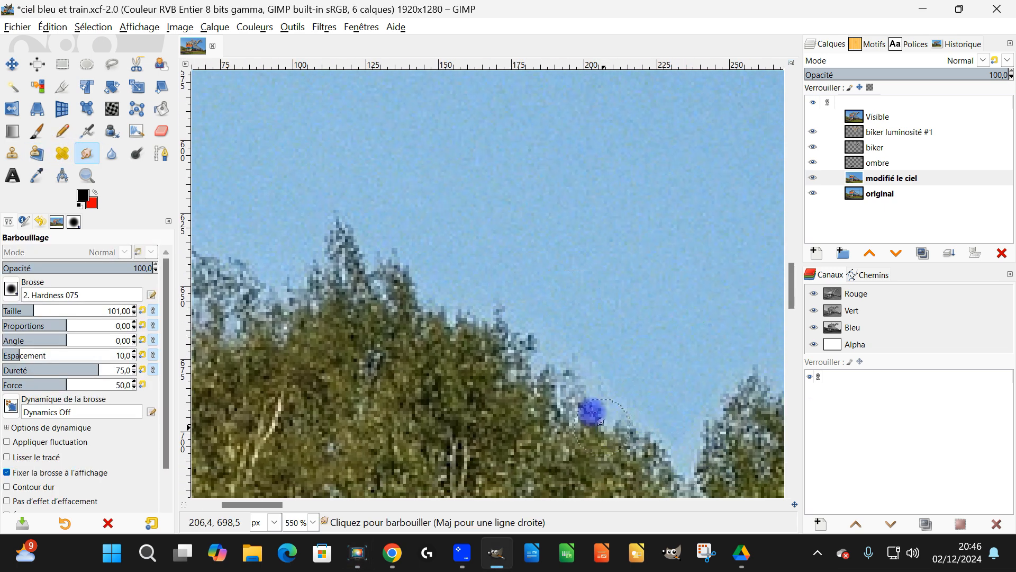
{"action": "scroll", "coordinate": [670, 403], "scroll_direction": "down", "scroll_amount": 1}
{"action": "left_click_drag", "start_coordinate": [689, 397], "coordinate": [504, 378]}
{"action": "mouse_move", "coordinate": [641, 413]}
{"action": "left_mouse_down"}
{"action": "mouse_move", "coordinate": [513, 319]}
{"action": "mouse_move", "coordinate": [577, 358]}
{"action": "left_mouse_up"}
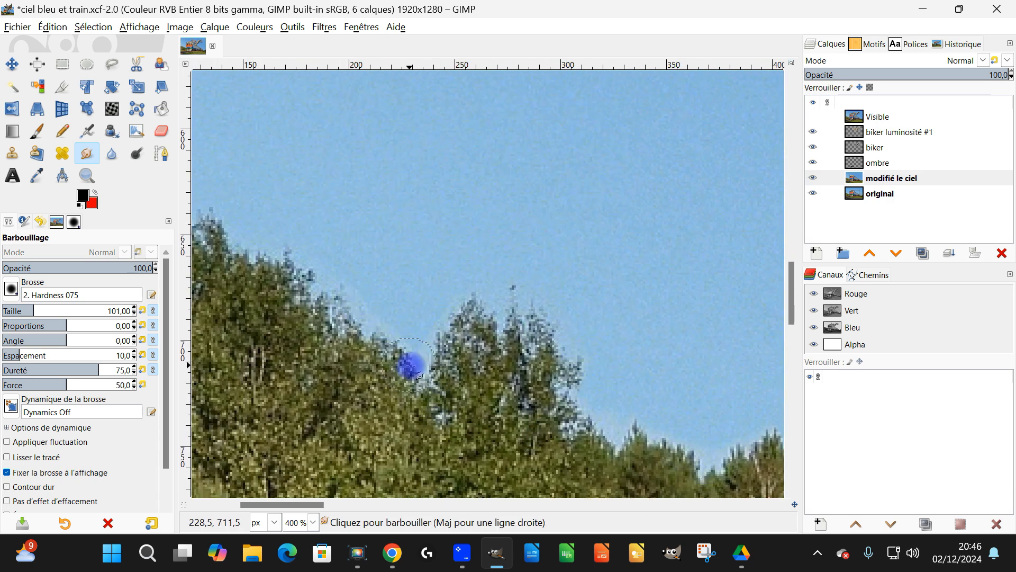
{"action": "left_click_drag", "start_coordinate": [526, 345], "coordinate": [561, 362]}
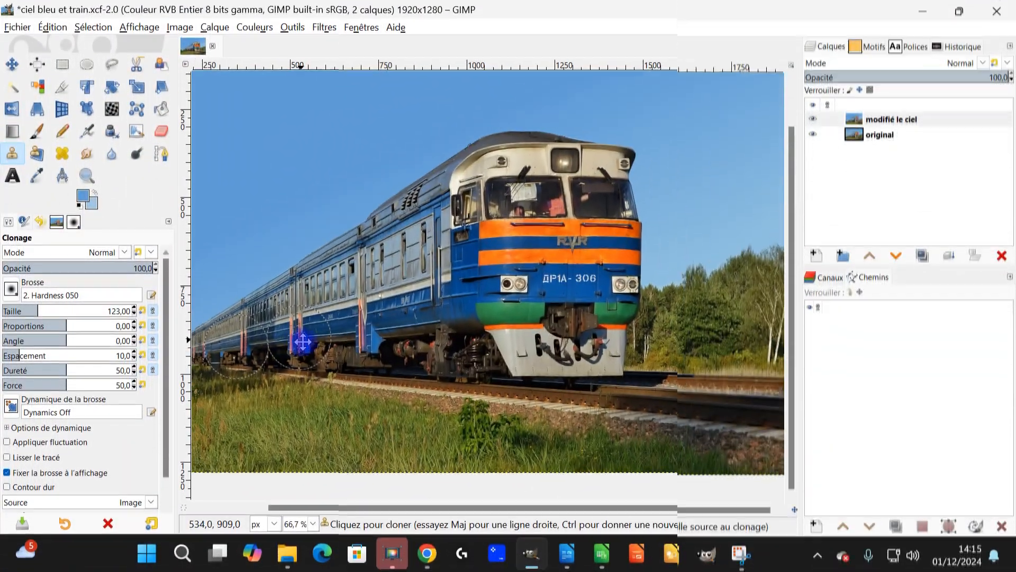
- Save the retouched image and frame the whole photo in the view with the Zoom tool
{"action": "scroll", "coordinate": [416, 306], "scroll_direction": "down", "scroll_amount": 2}
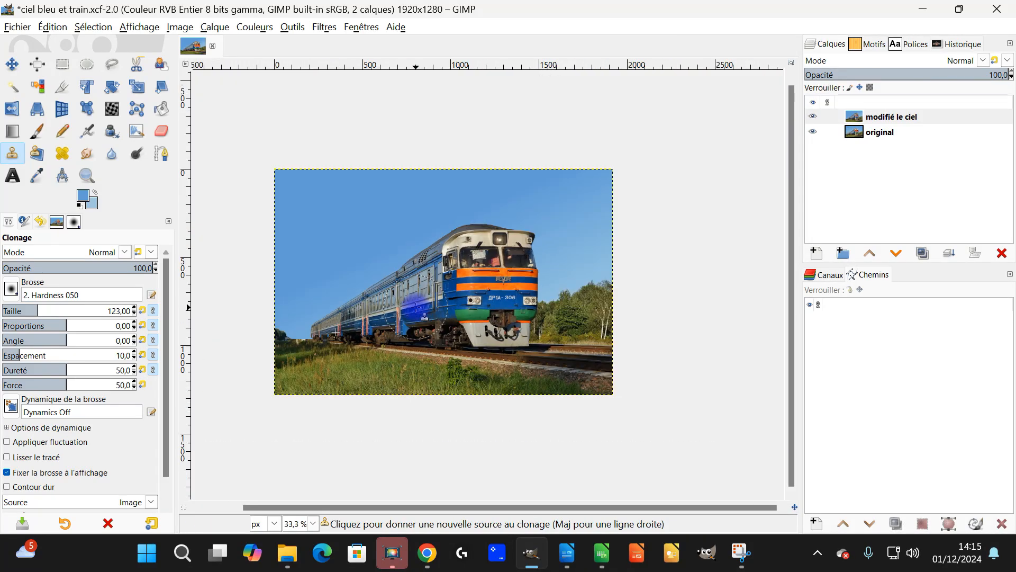
{"action": "key", "text": "ctrl+s"}
{"action": "scroll", "coordinate": [416, 307], "scroll_direction": "up", "scroll_amount": 1}
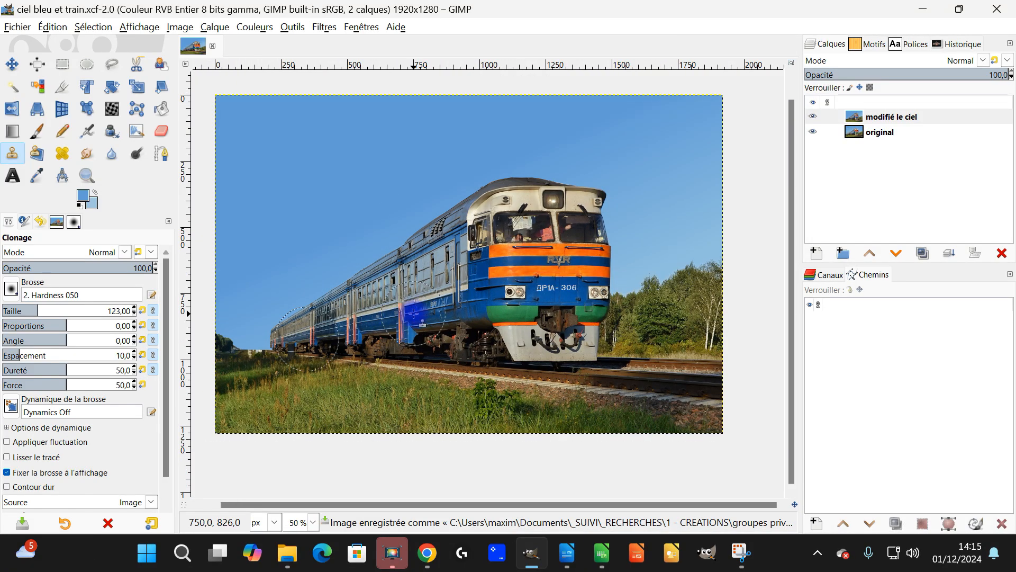
{"action": "key", "text": "ctrl+s"}
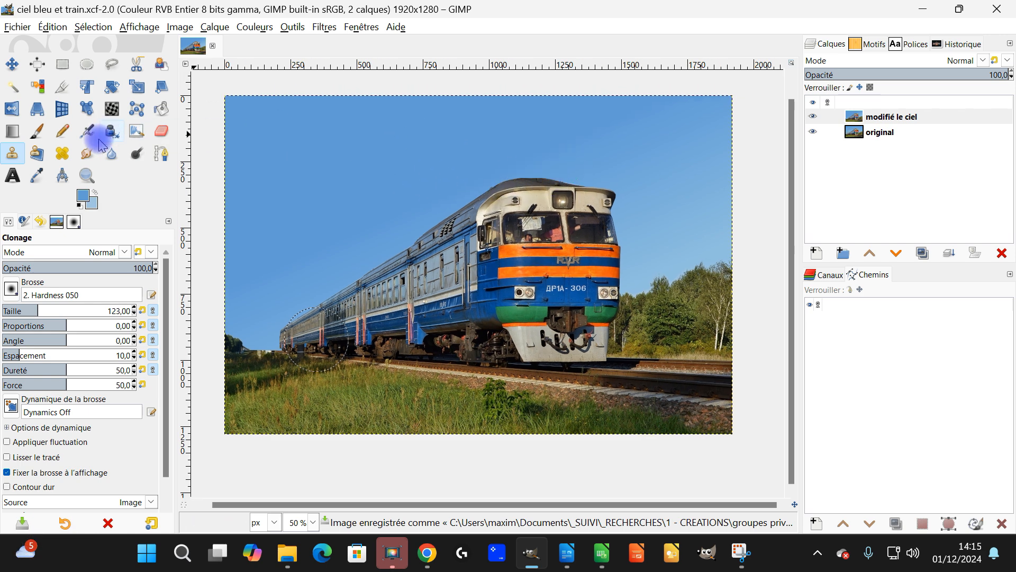
{"action": "left_click", "coordinate": [87, 176]}
{"action": "left_click_drag", "start_coordinate": [212, 86], "coordinate": [750, 449]}
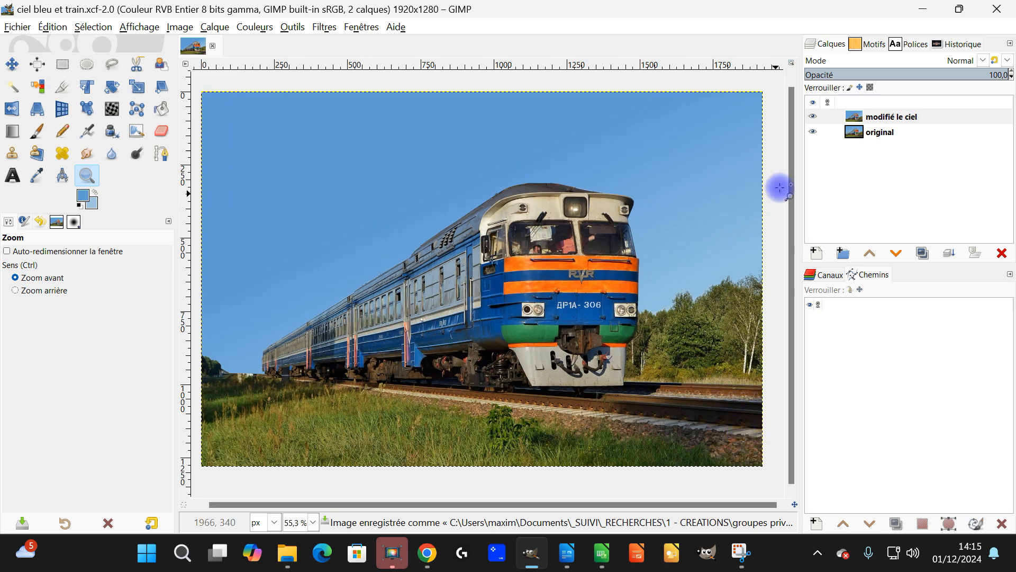